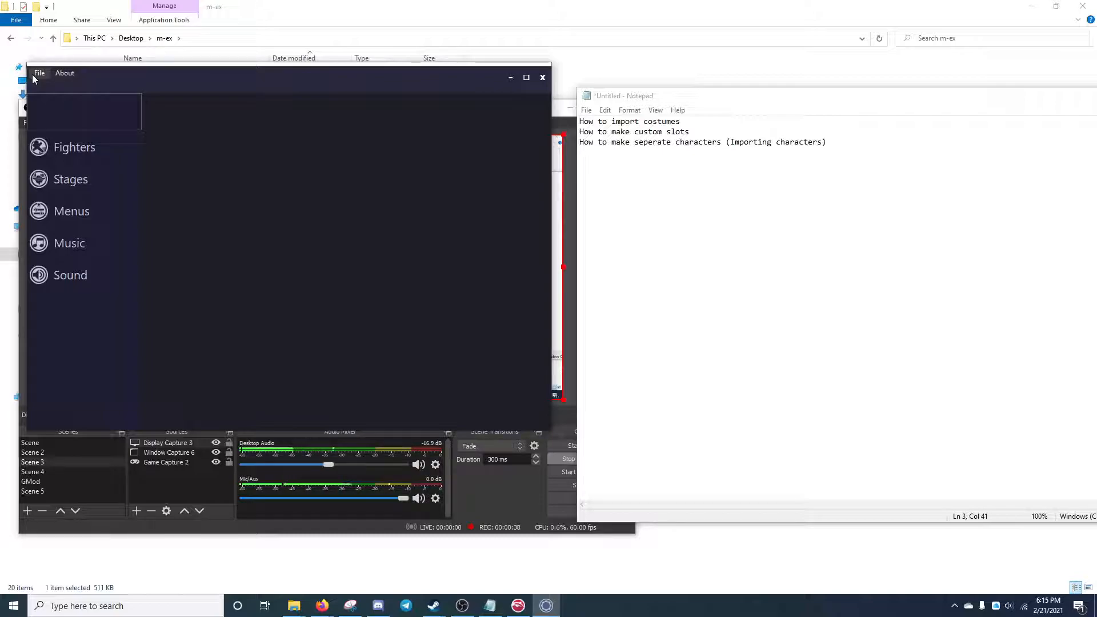
Step: Open the SSBM Akaneia Build v0.6 ISO from the m-ex folder
left_click(32, 75)
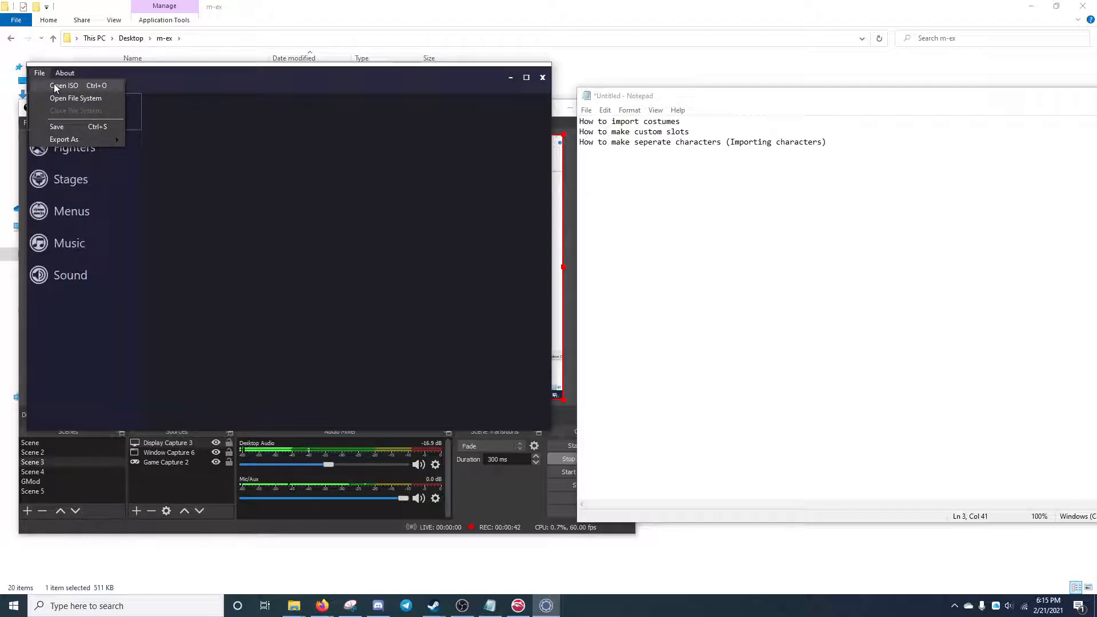
left_click(55, 86)
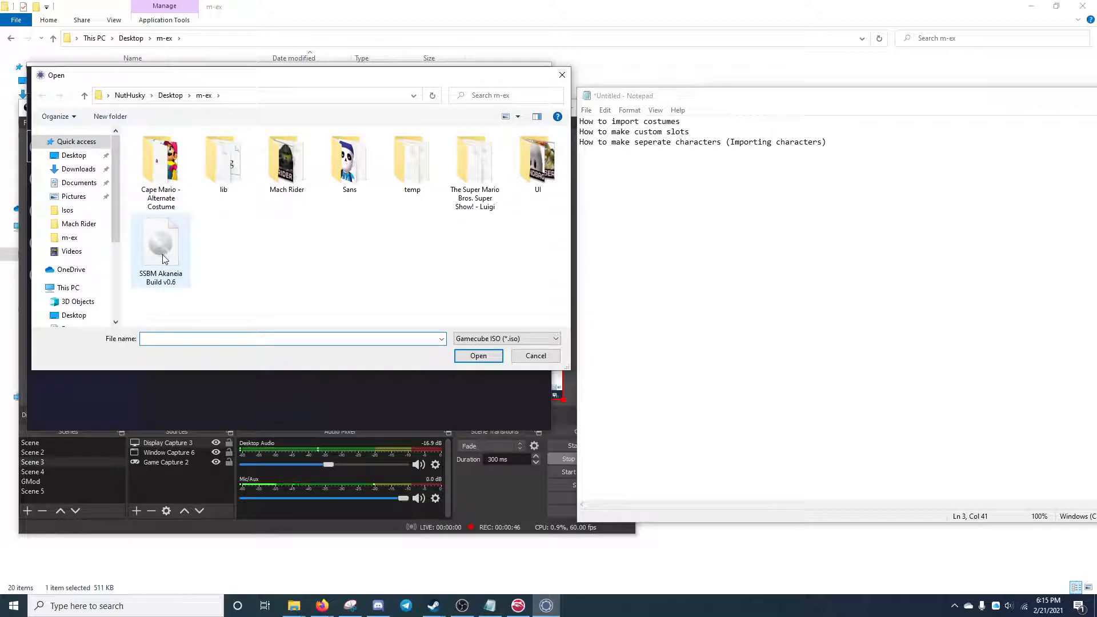
double_click(162, 256)
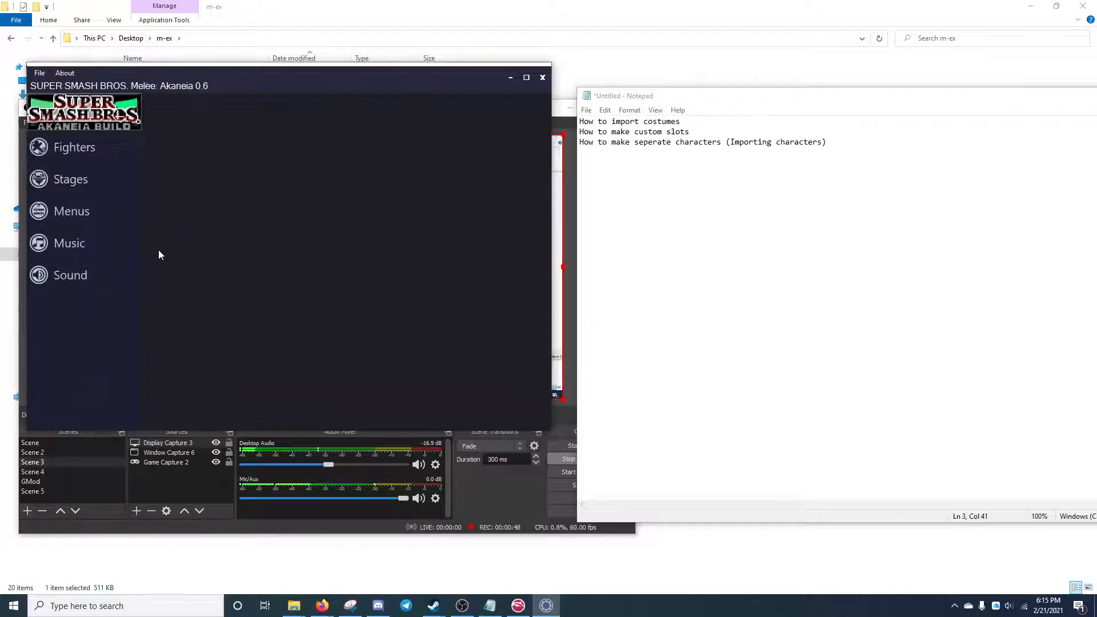
Step: Add PlMrCp.dat from the Cape Mario - Alternate Costume folder to Mario's fighter costumes
left_click(98, 156)
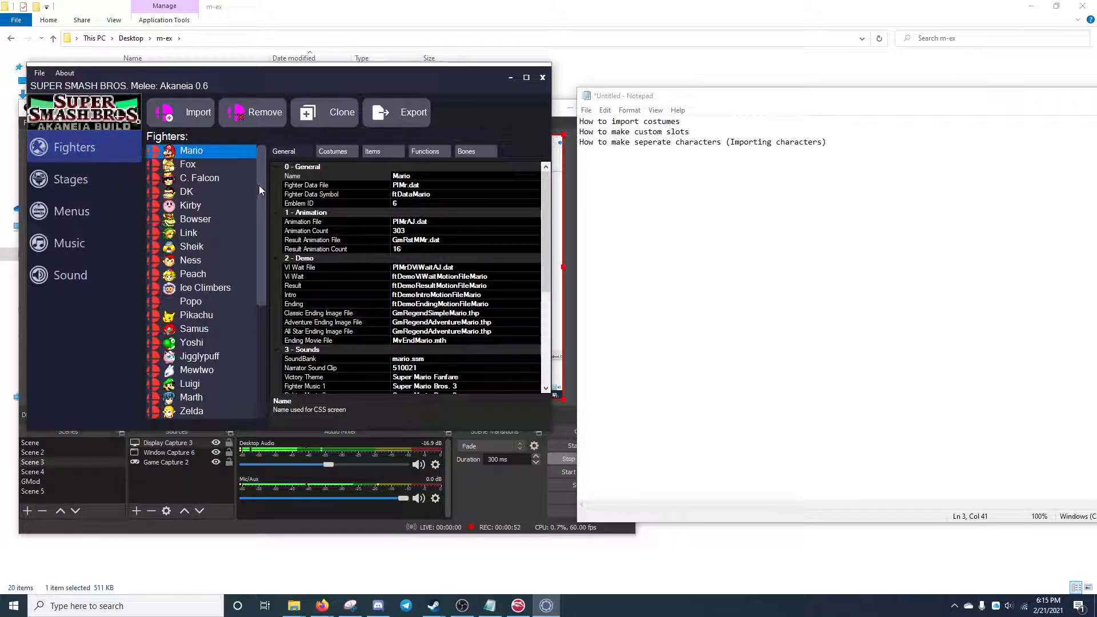
scroll(259, 187, "down", 2)
scroll(250, 236, "down", 3)
scroll(240, 286, "up", 2)
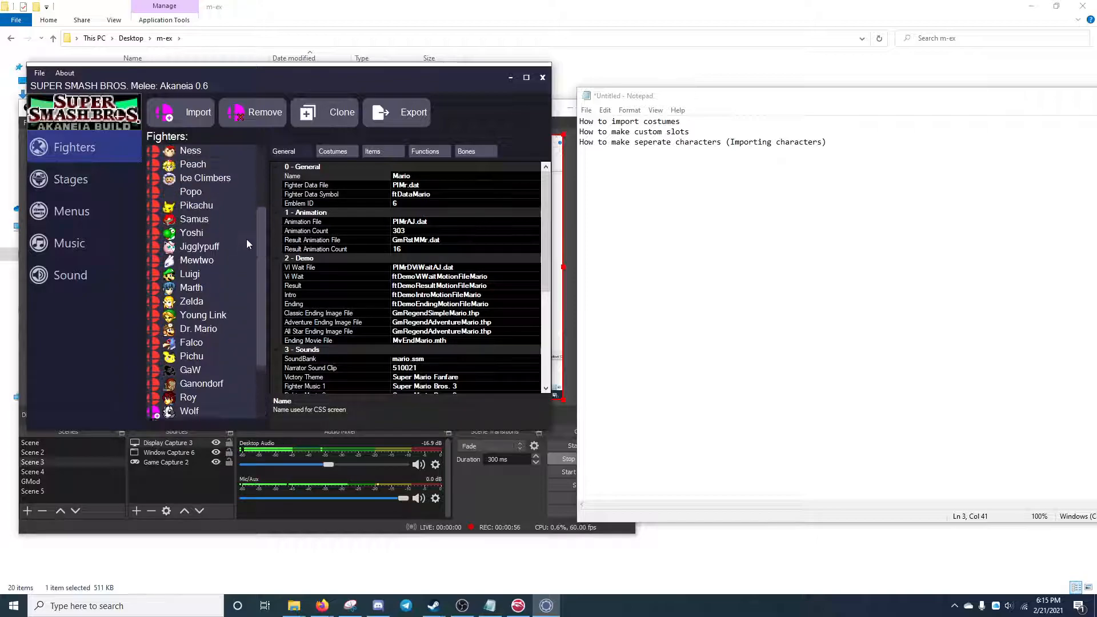
scroll(246, 228, "up", 3)
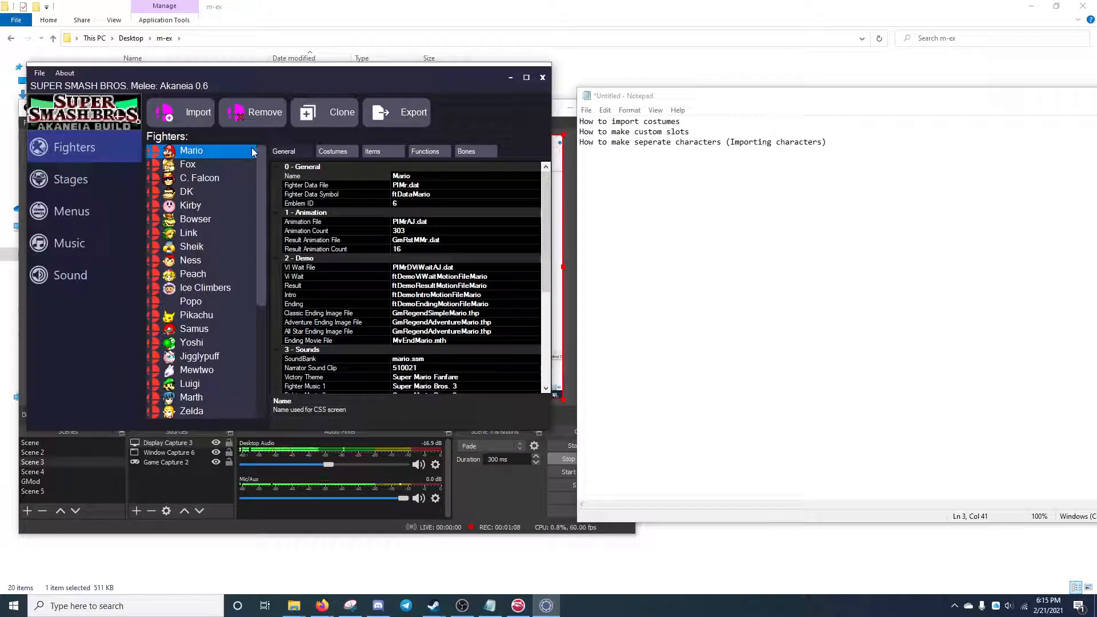
left_click(334, 151)
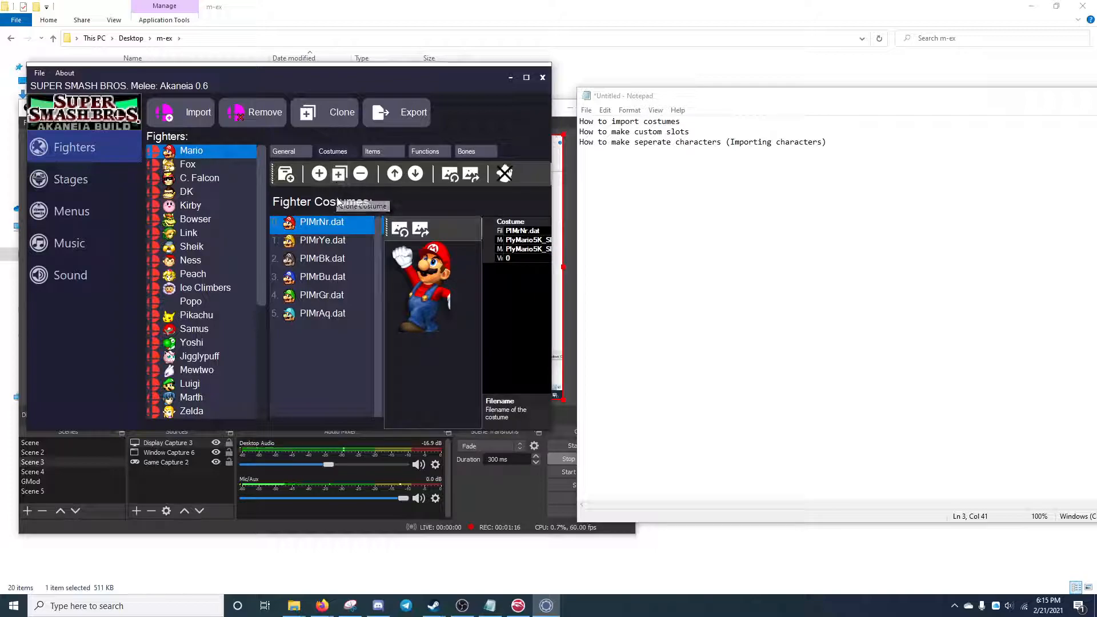
left_click(283, 178)
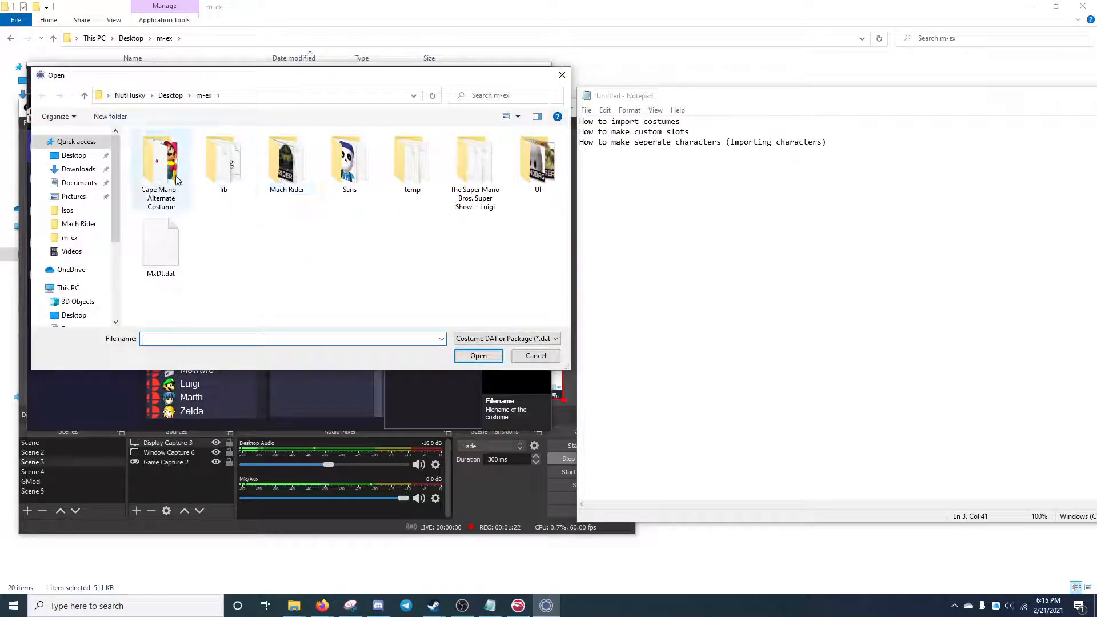
double_click(158, 174)
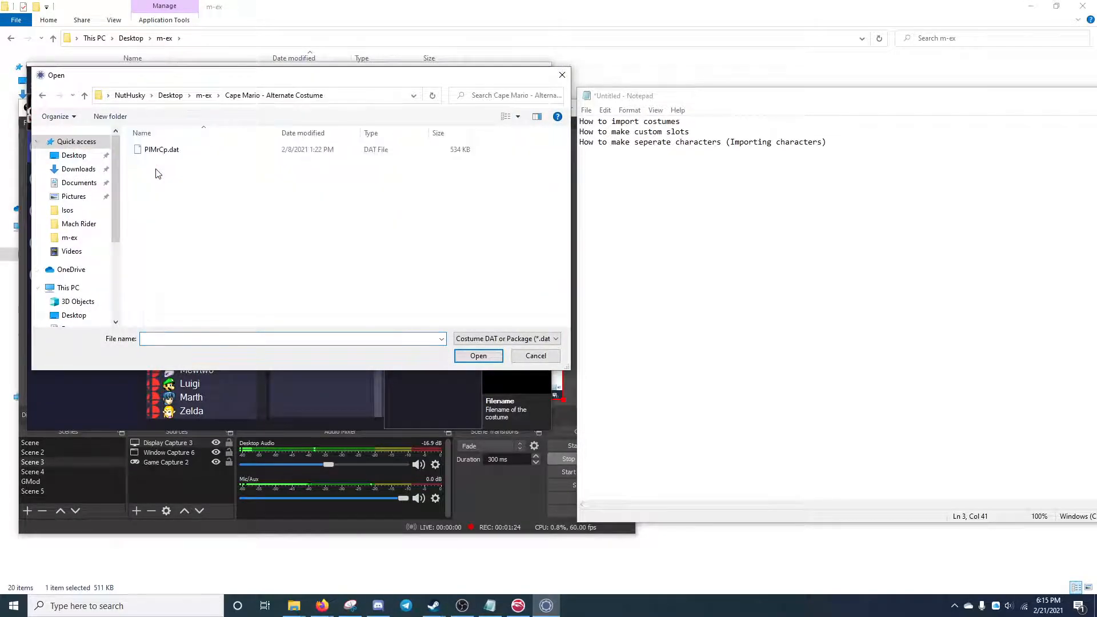
double_click(157, 154)
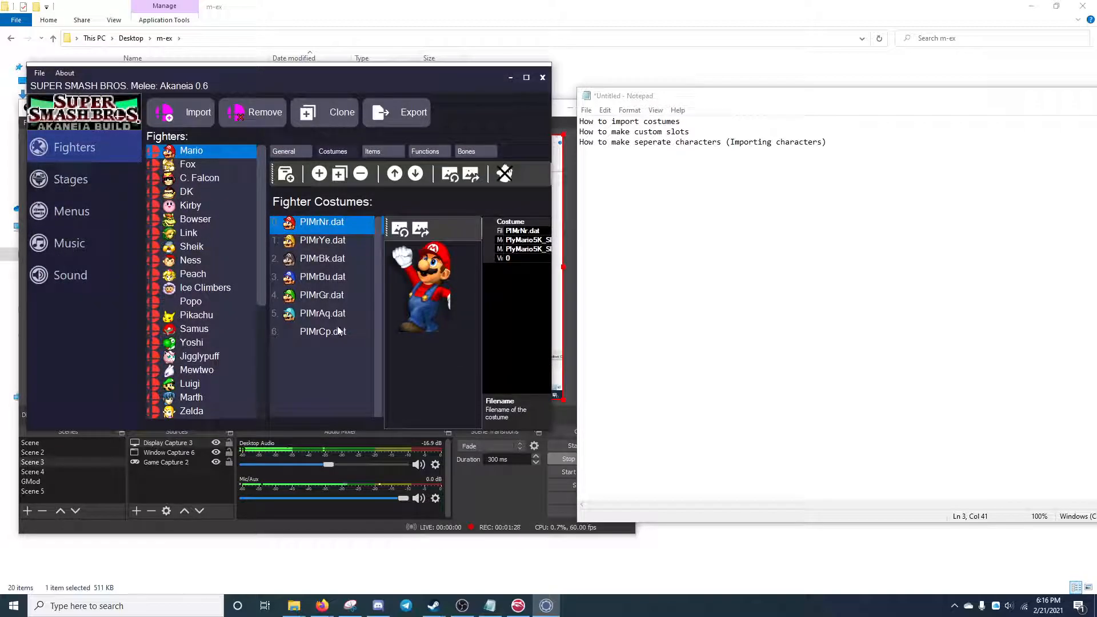
Step: Give the PlMrCp.dat costume the csp image as its portrait and the stc image as its stock icon
left_click(327, 332)
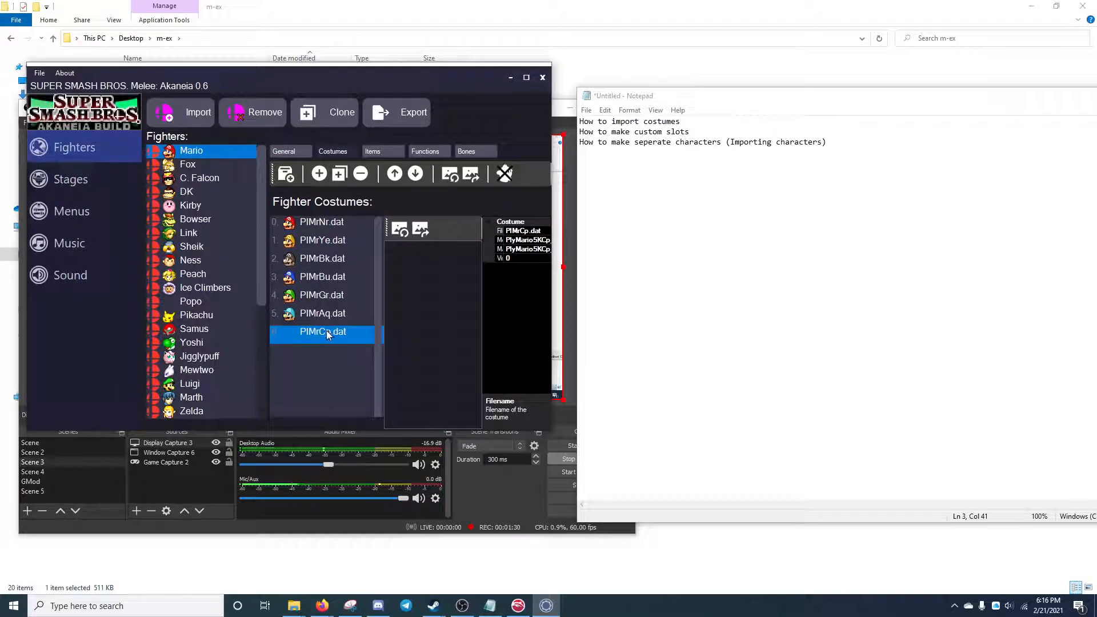
left_click(401, 229)
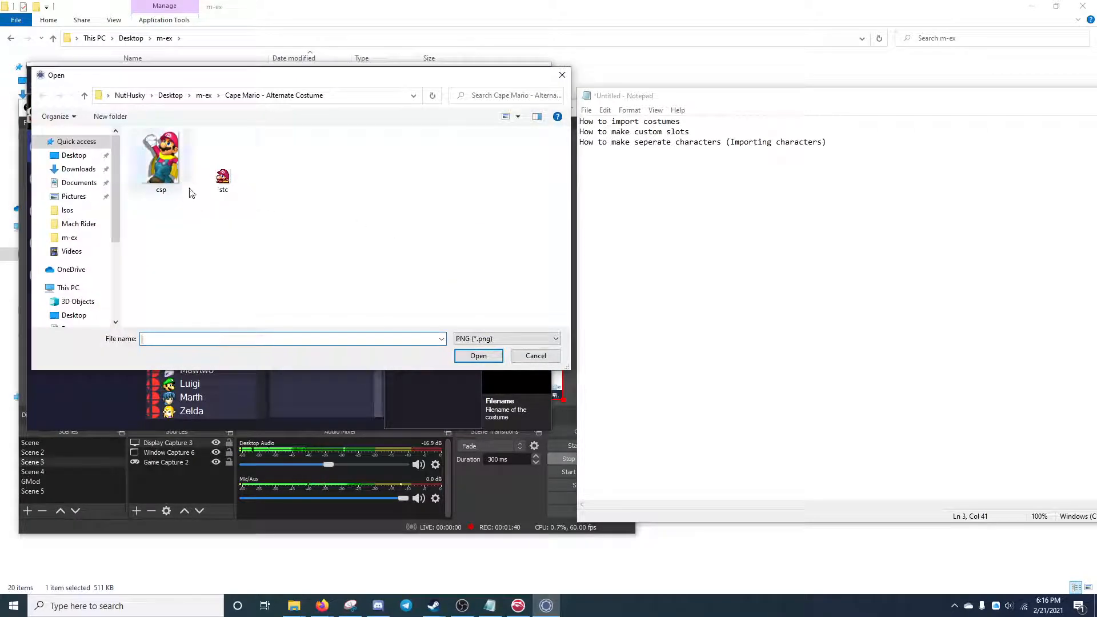
double_click(156, 175)
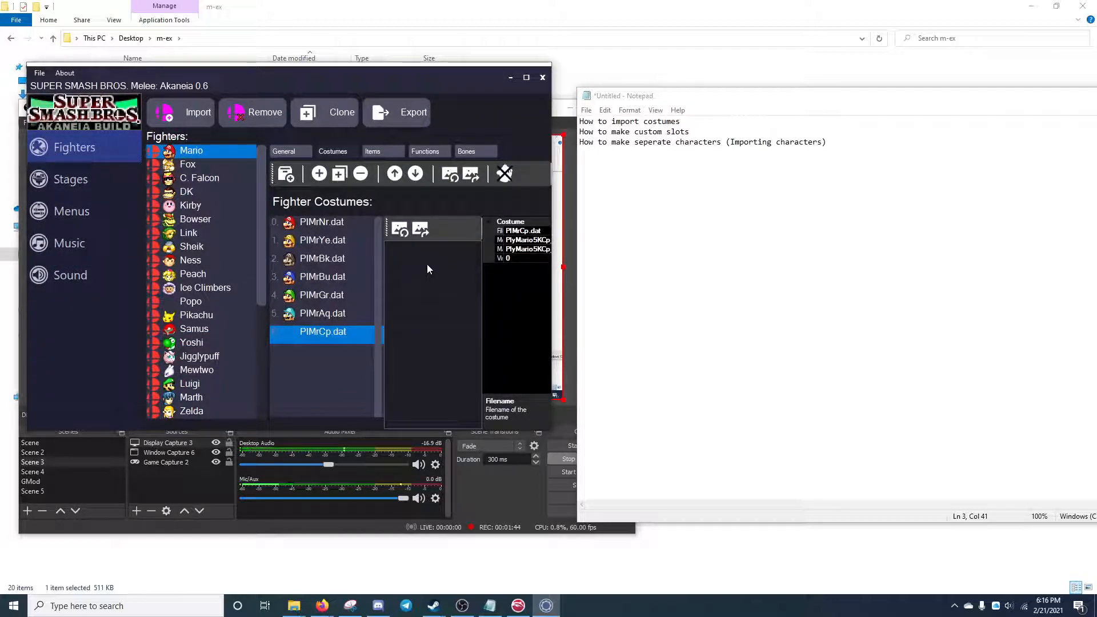
left_click(451, 175)
double_click(236, 177)
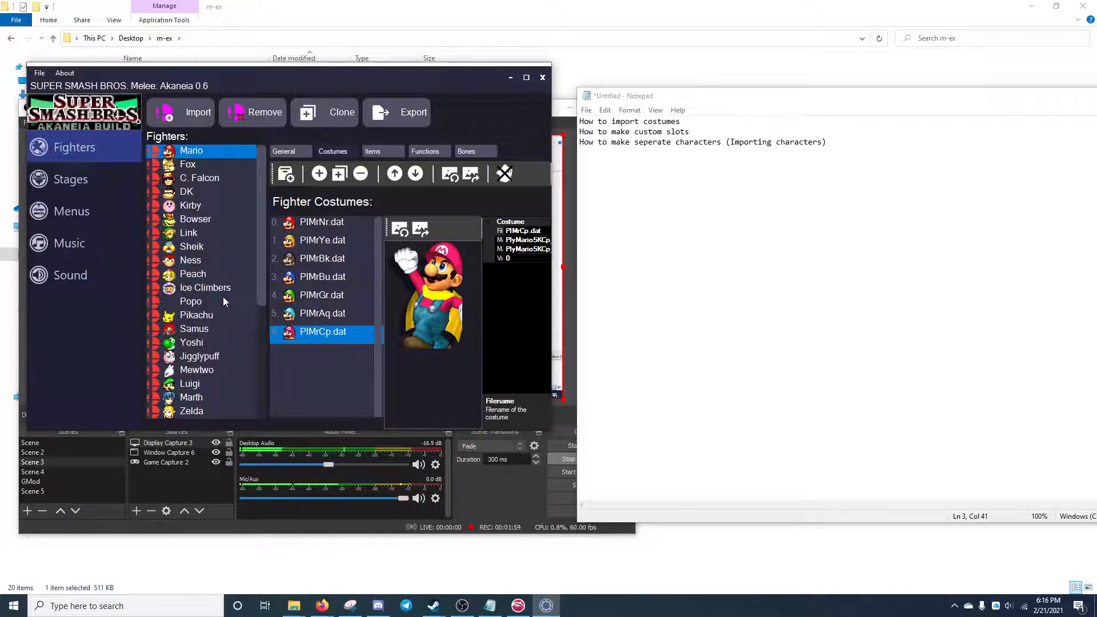
Step: Begin adding a costume from file to Ness and open the Sans folder in m-ex, keeping Ness's costume list in view
scroll(224, 298, "down", 1)
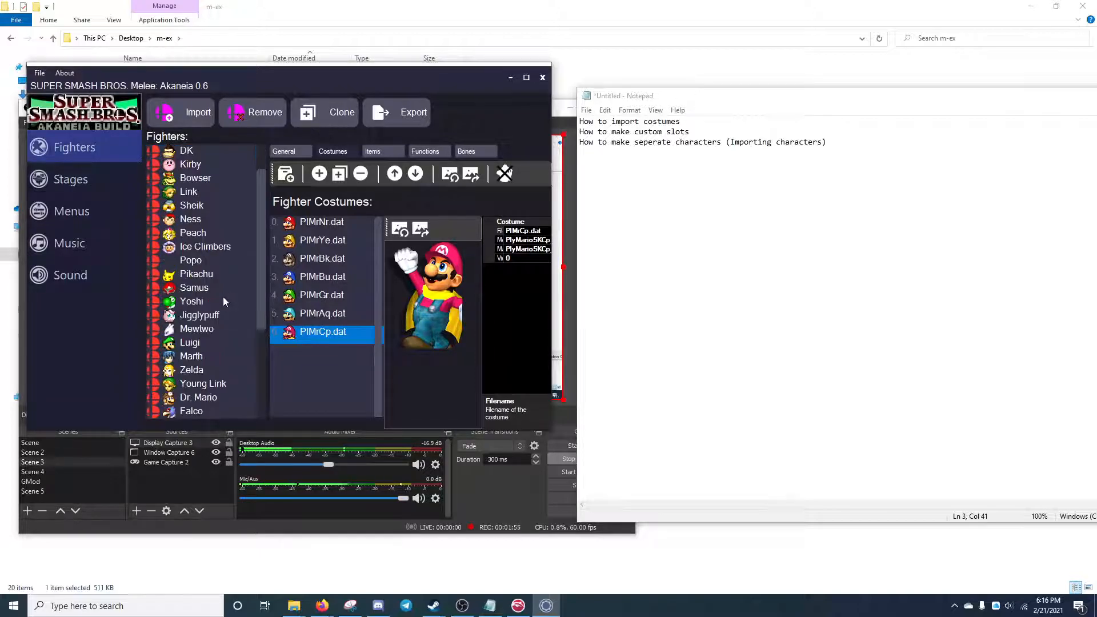
left_click(200, 220)
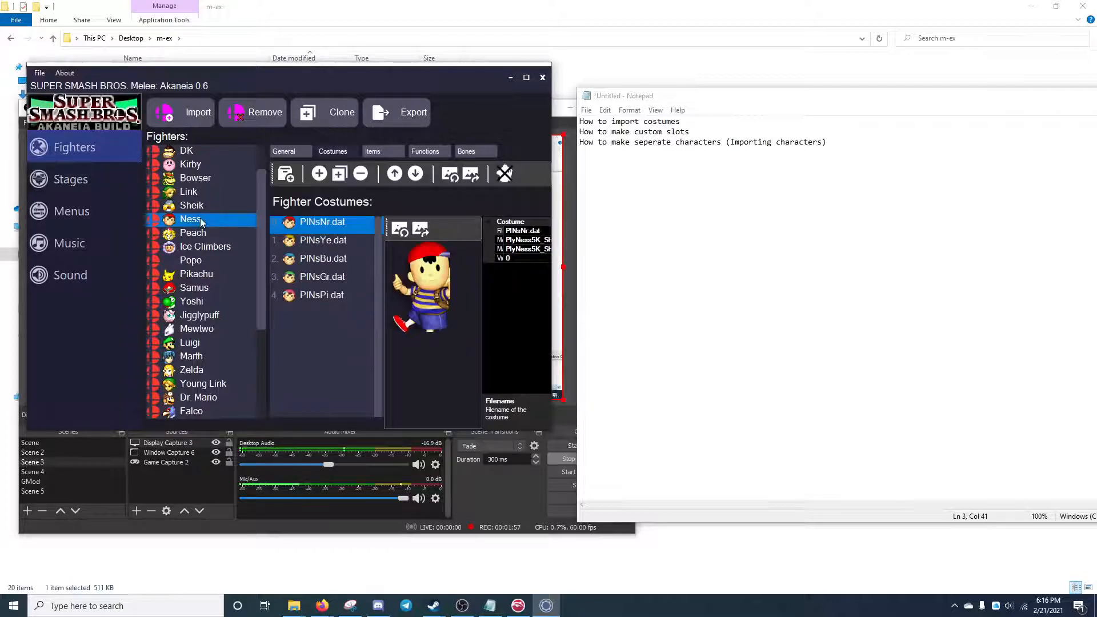
left_click(299, 261)
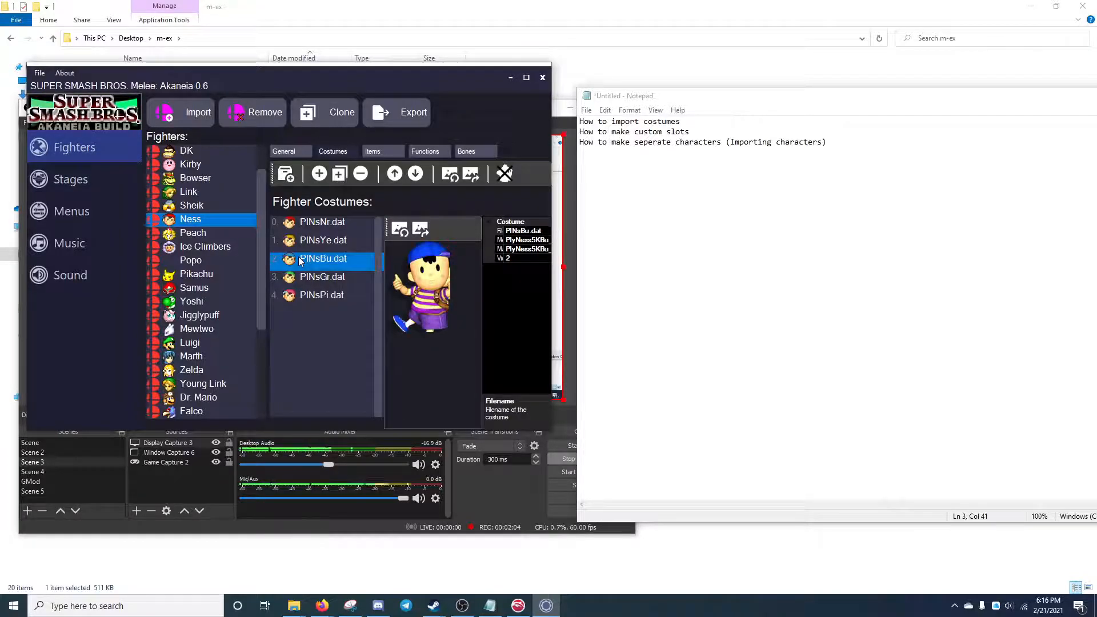
left_click(286, 175)
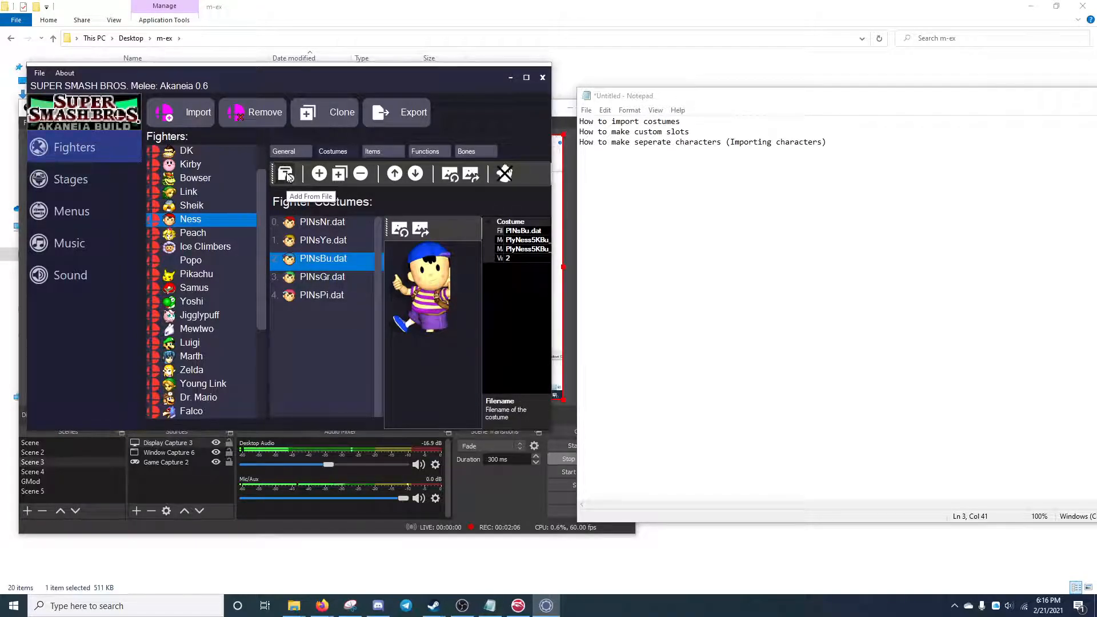
left_click(204, 96)
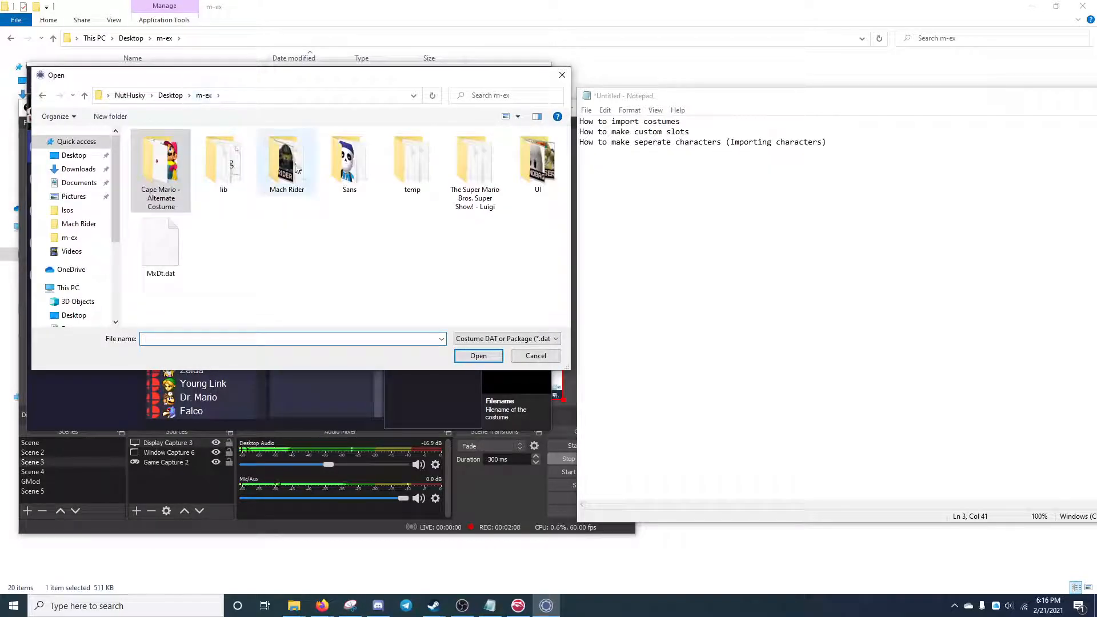
double_click(344, 165)
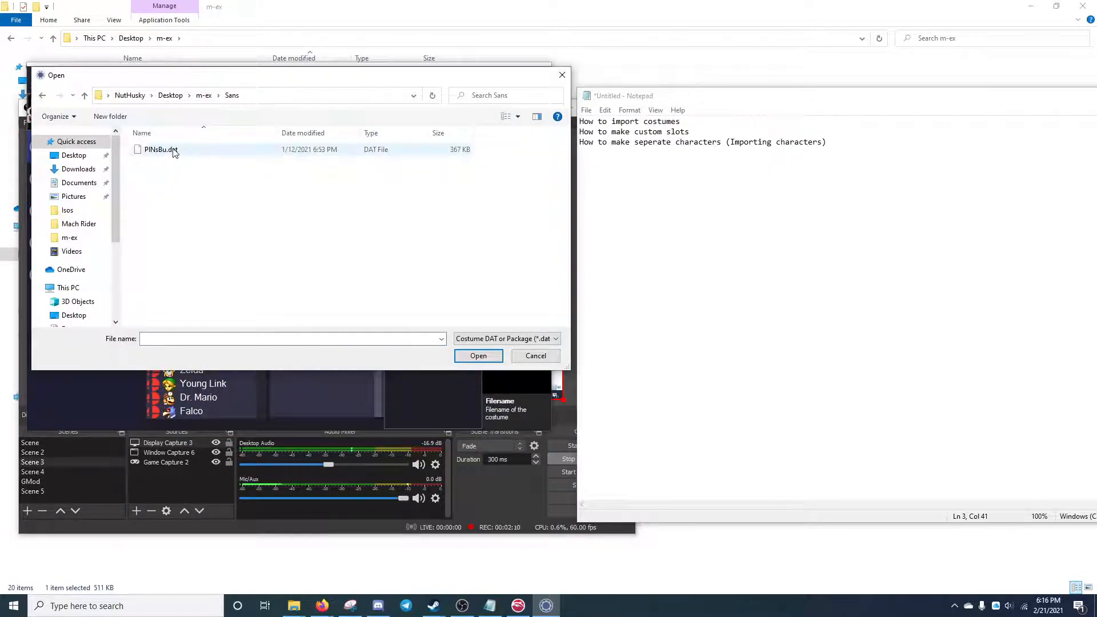
left_click_drag(182, 80, 542, 189)
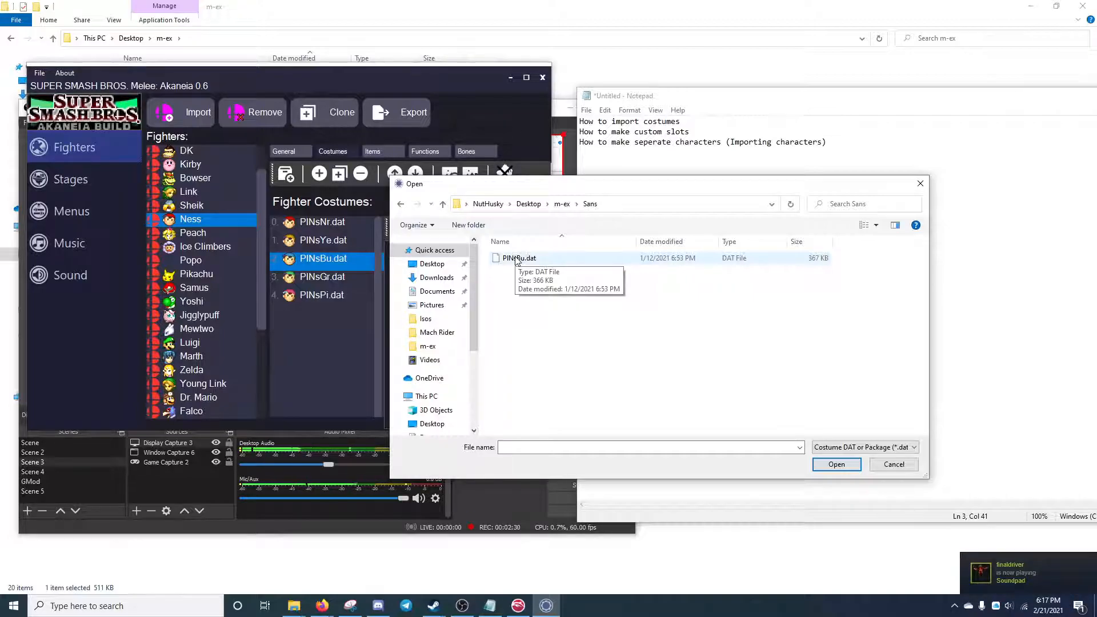
left_click_drag(523, 183, 638, 184)
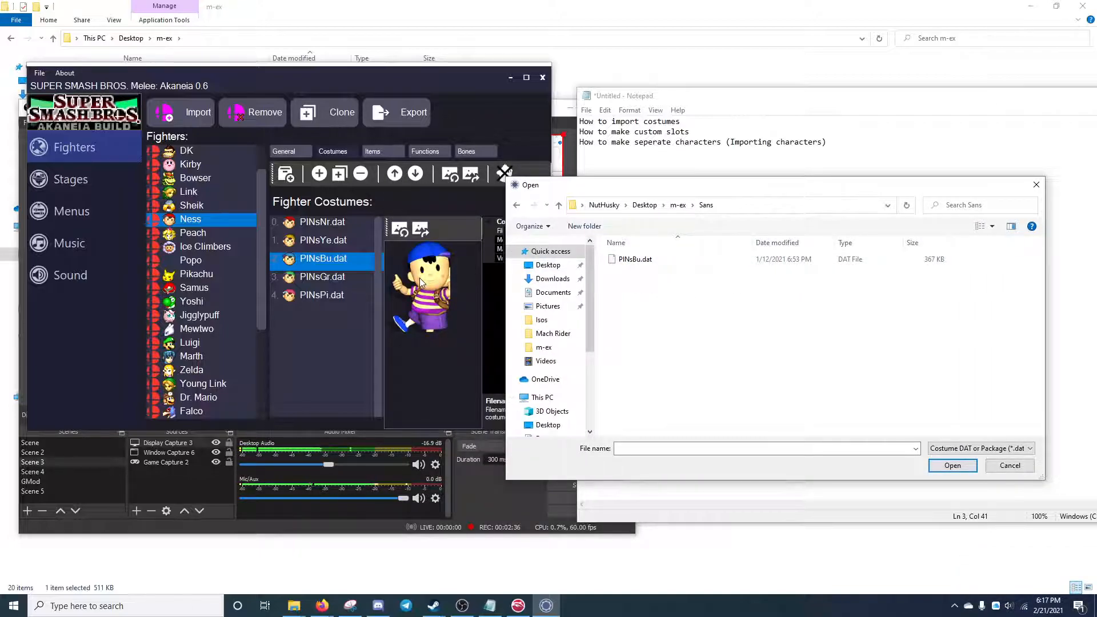
Step: Rename the Sans costume file PlNsBu.dat to PlNsSn.dat and add it to Ness's costumes
left_click(637, 261)
right_click(639, 262)
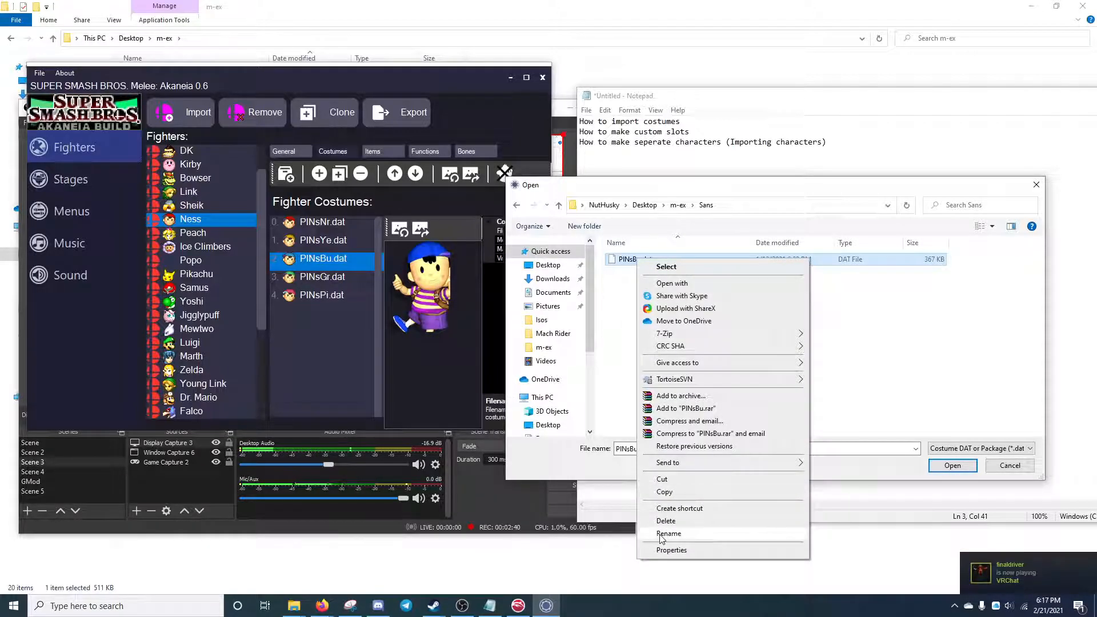
left_click(668, 533)
left_click(639, 259)
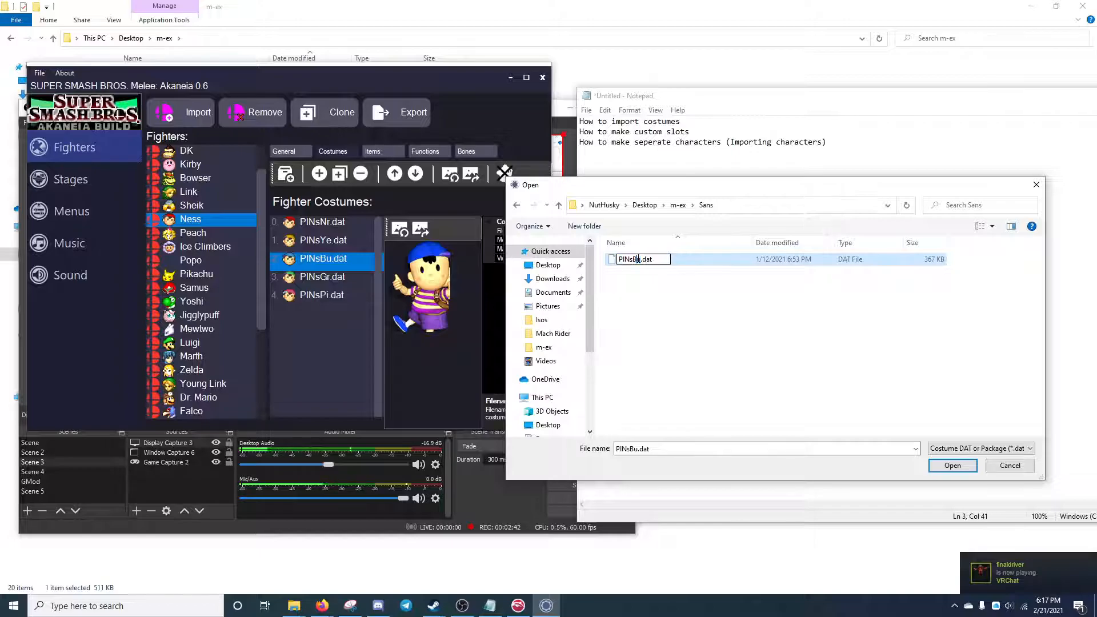
left_click_drag(633, 259, 642, 260)
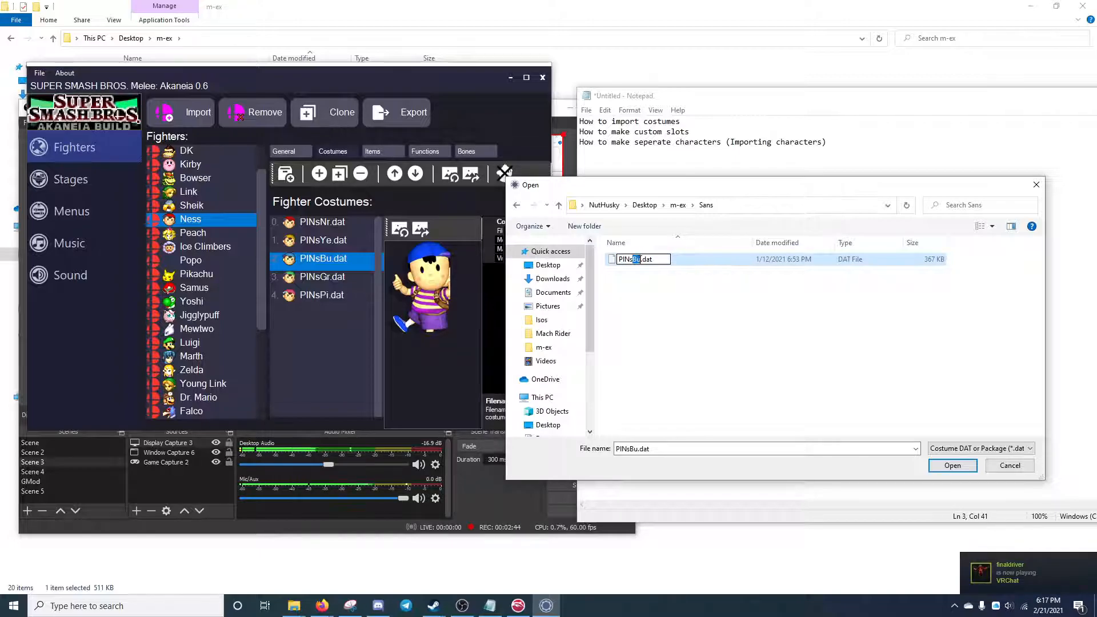
type("Sn")
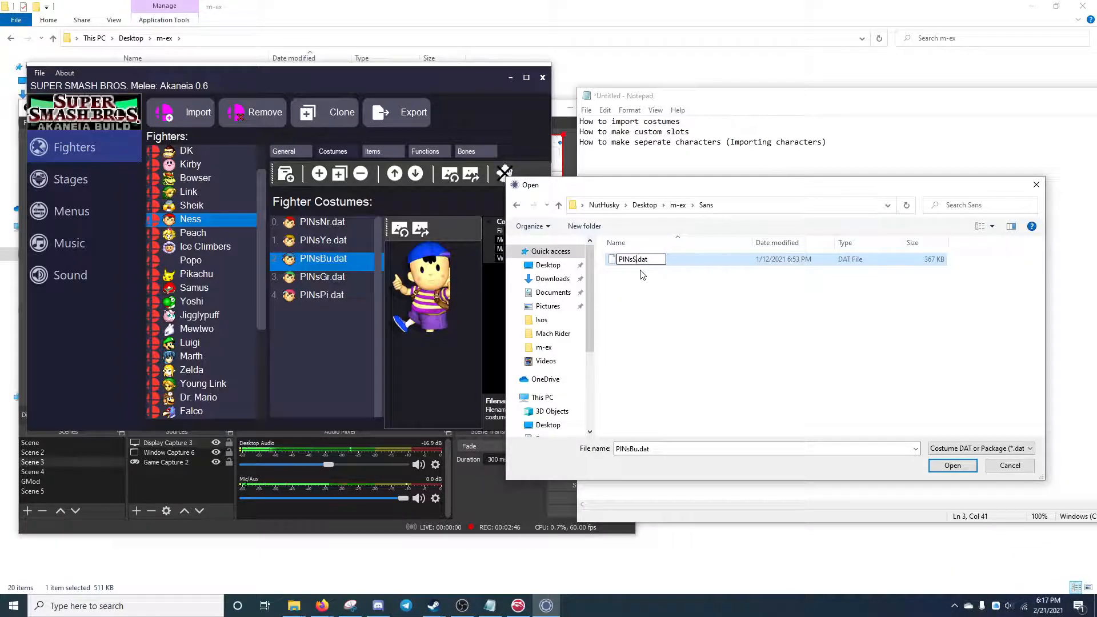
key("Return")
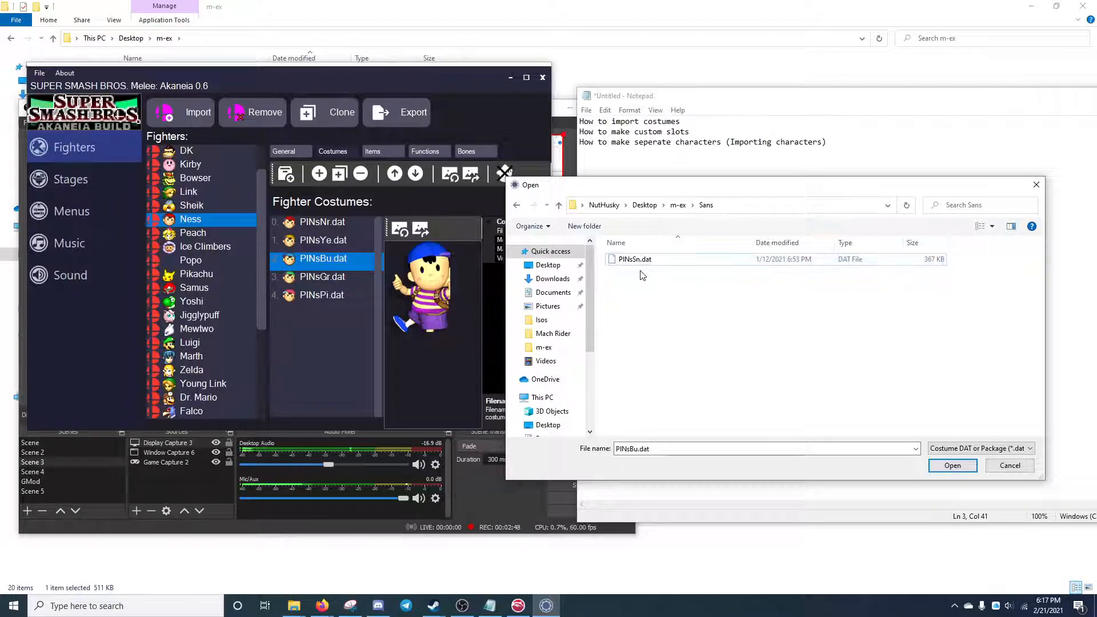
double_click(641, 261)
Step: Give the PlNsSn.dat costume the MnSlChr.usd_0xEC040_9 image as its portrait and the sans image as its stock icon
left_click(315, 313)
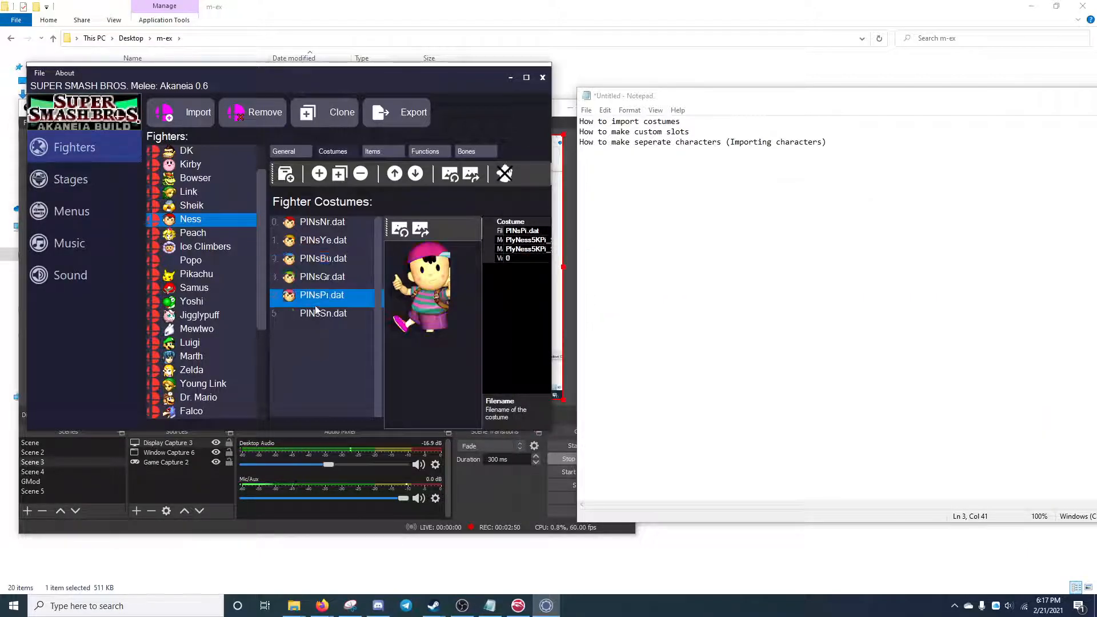
left_click(399, 233)
double_click(640, 268)
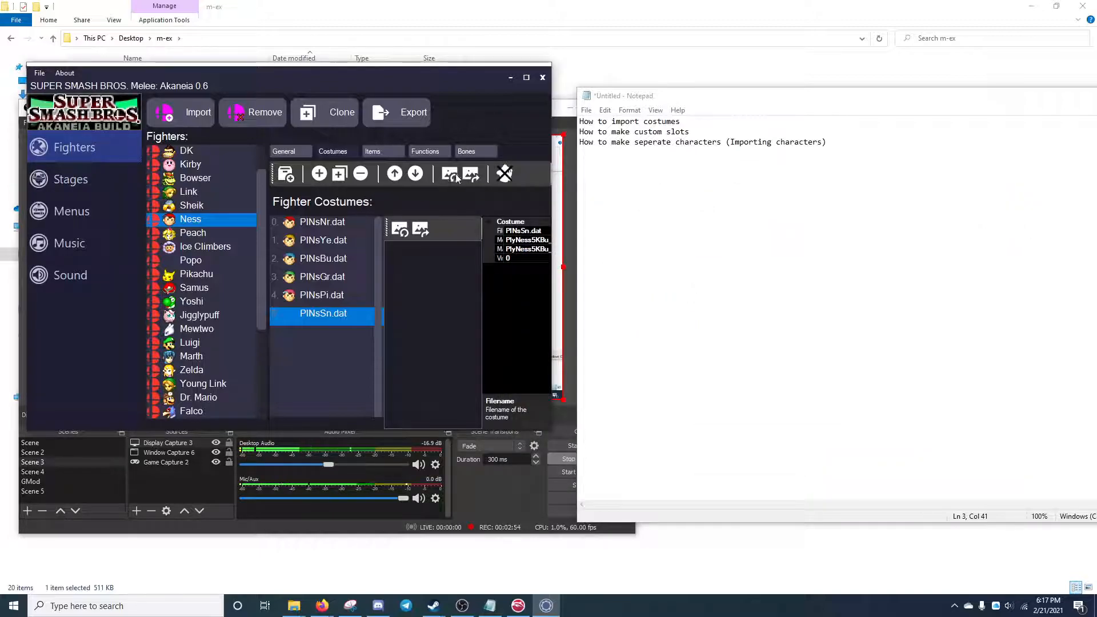
left_click(453, 176)
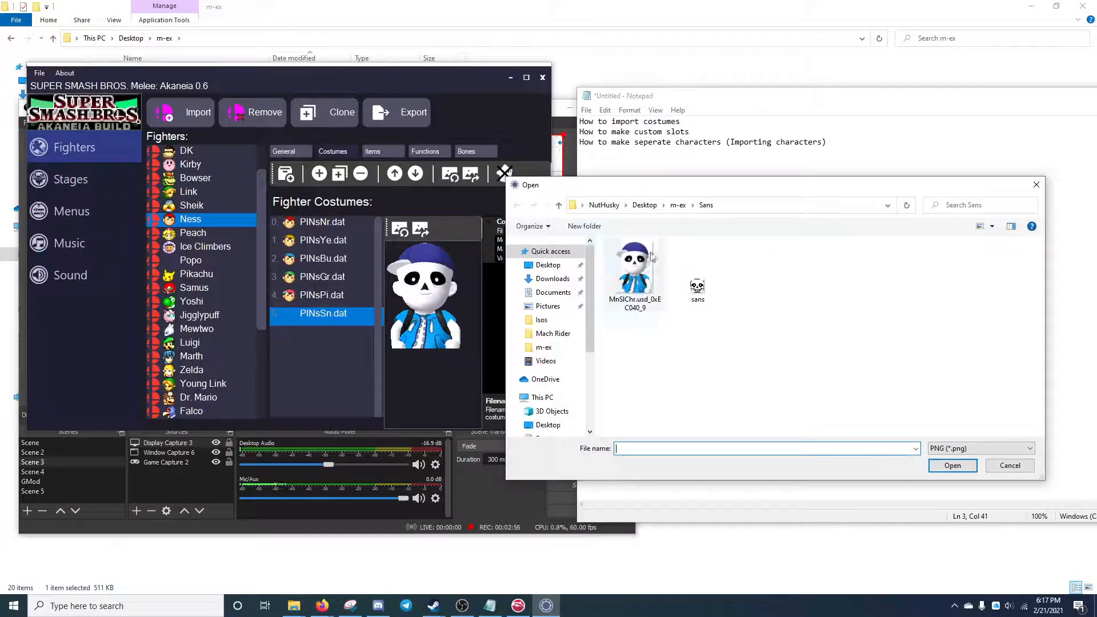
double_click(697, 287)
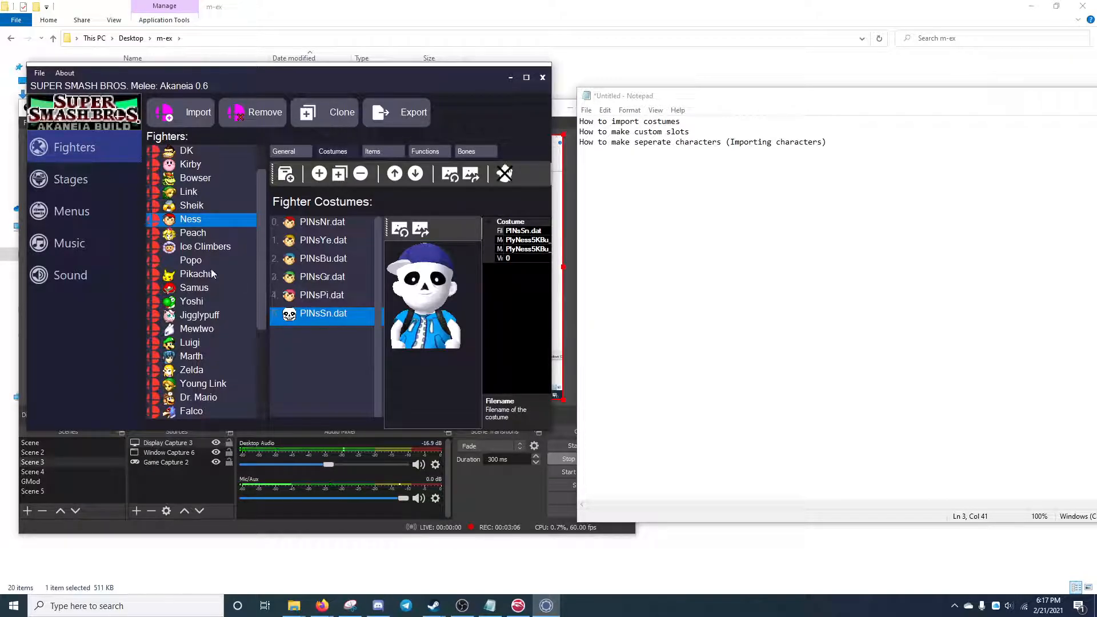
Step: Add the costume file PlCaMr.dat from the Mach Rider folder in m-ex to C. Falcon's costumes
scroll(198, 250, "up", 3)
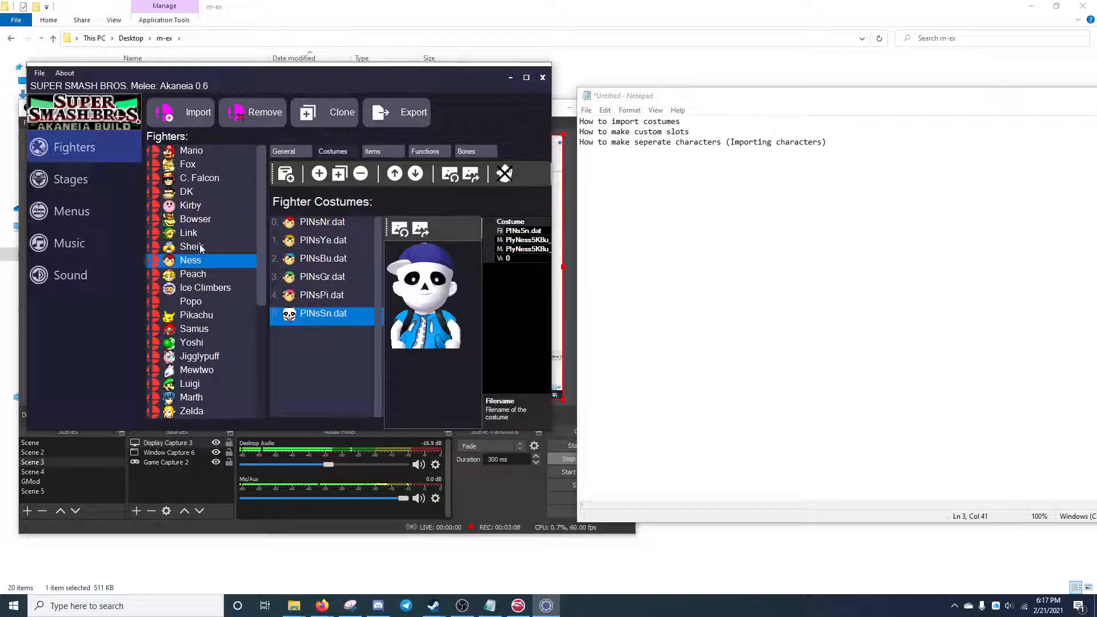
left_click(213, 182)
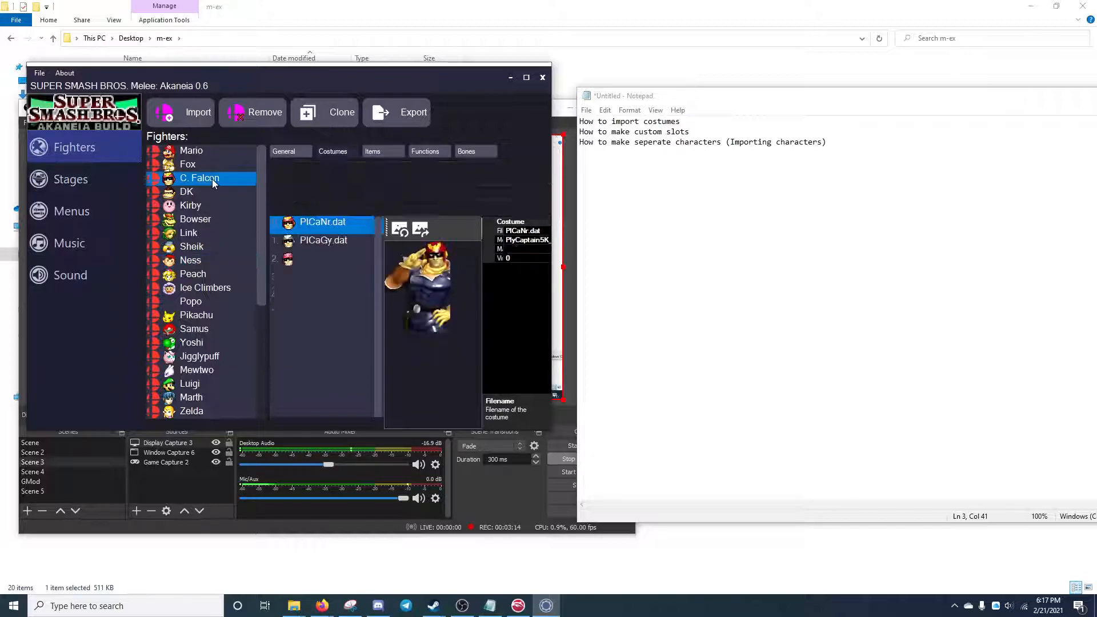
left_click(285, 174)
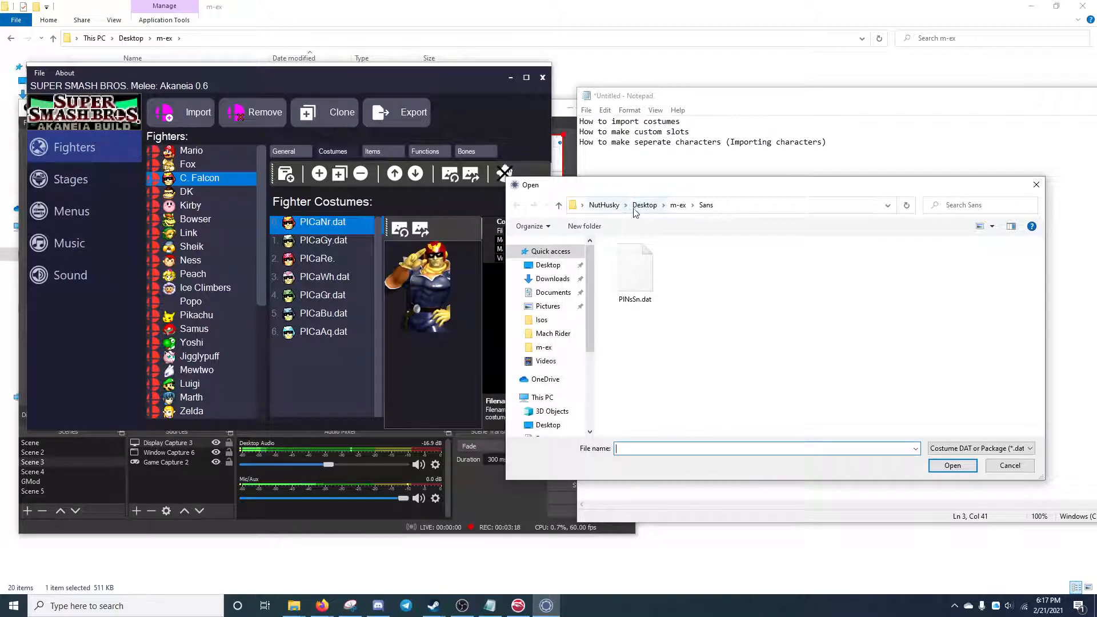
left_click(683, 208)
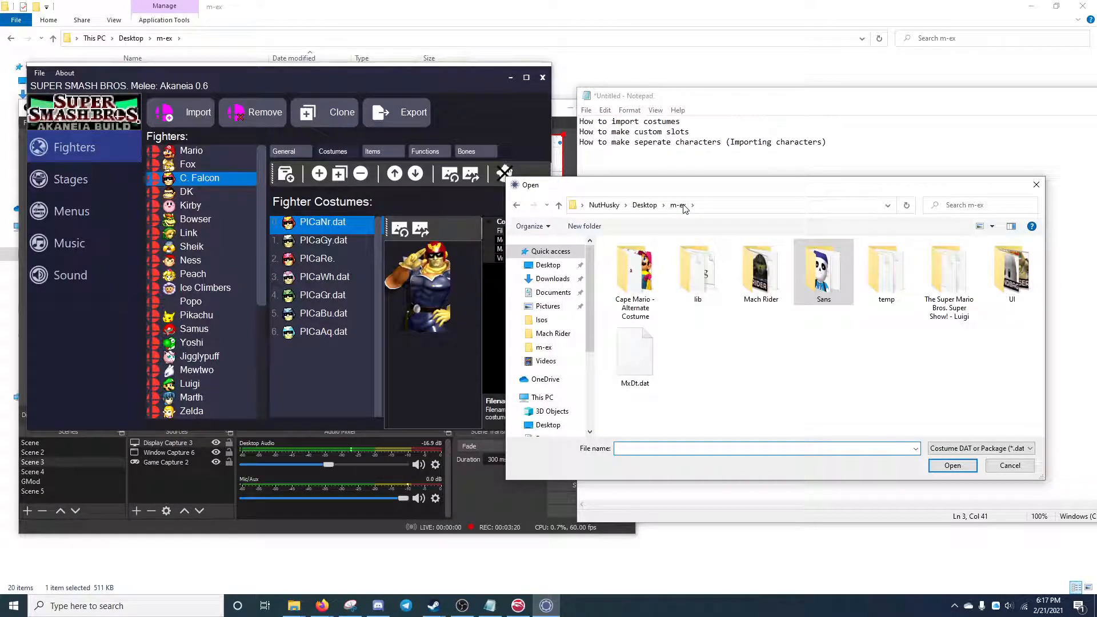
double_click(777, 273)
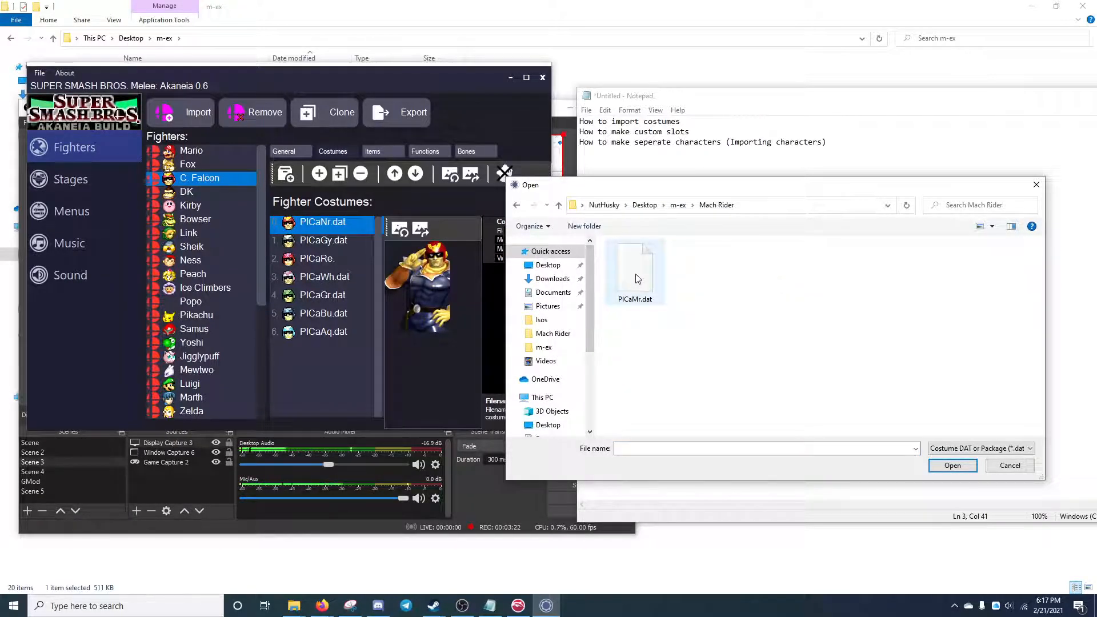
double_click(636, 280)
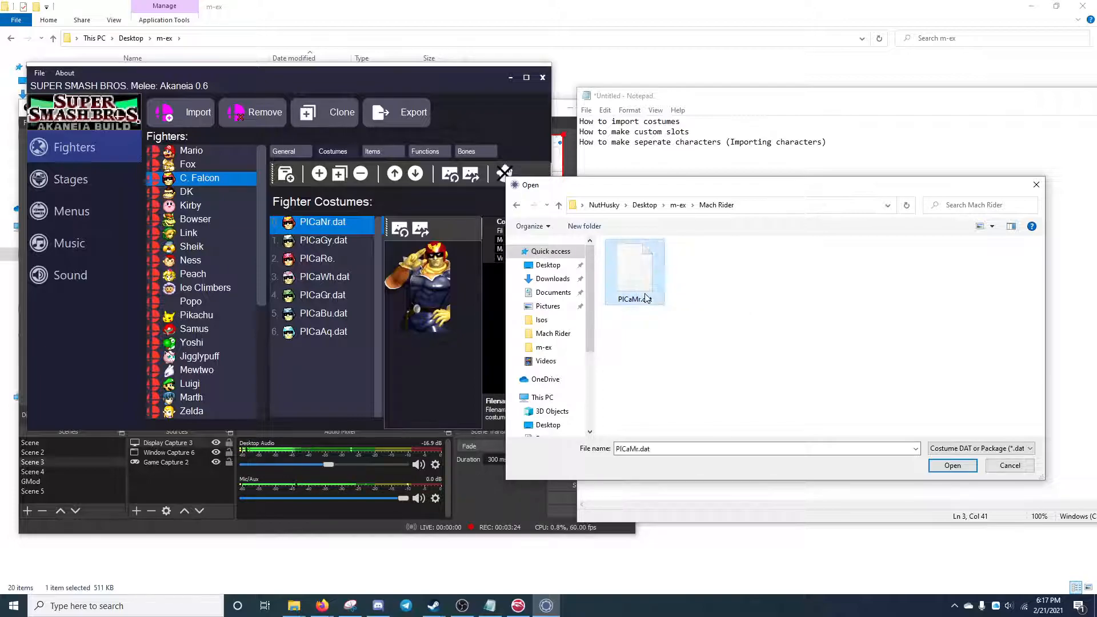
Step: Give the PlCaMr.dat costume the Mach Rider CSP image as its portrait and the Stock Rider image as its stock icon
left_click(311, 351)
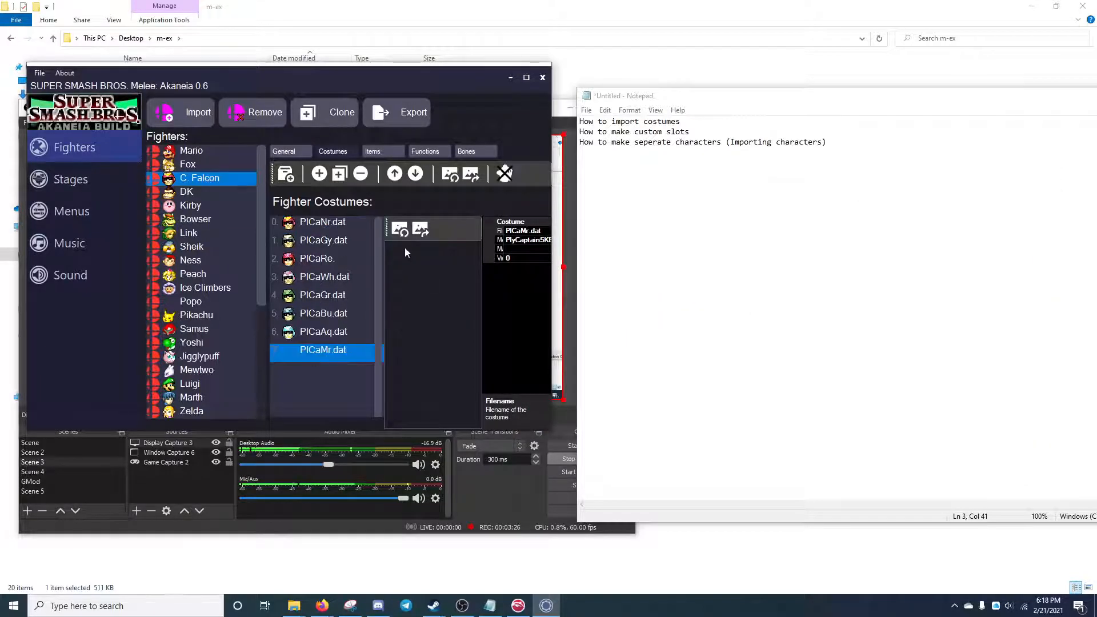
left_click(400, 230)
double_click(634, 267)
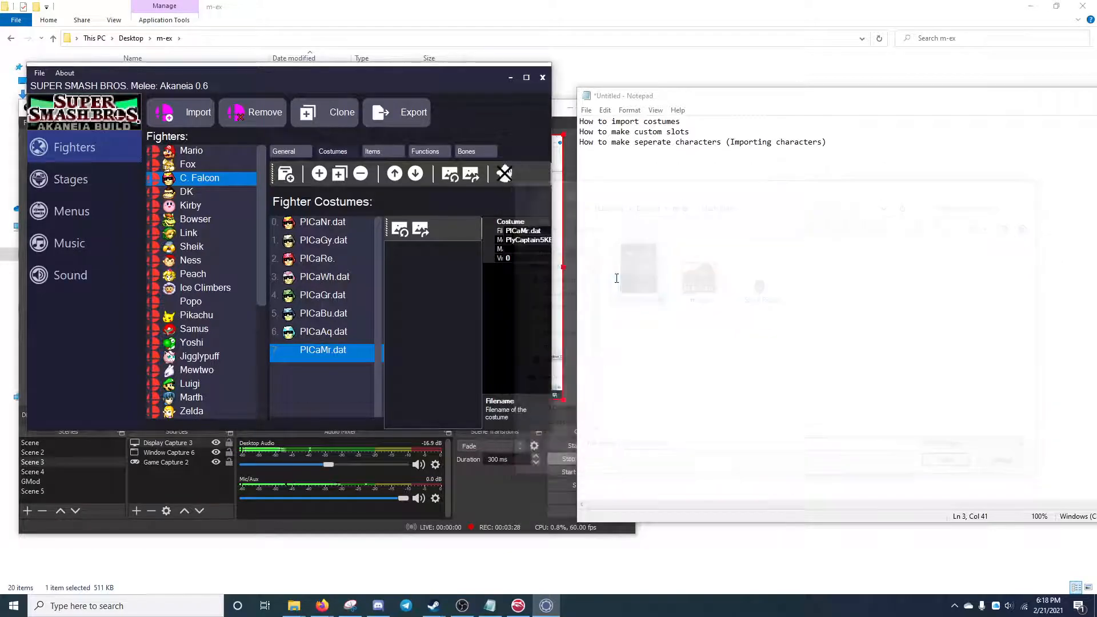
left_click(451, 174)
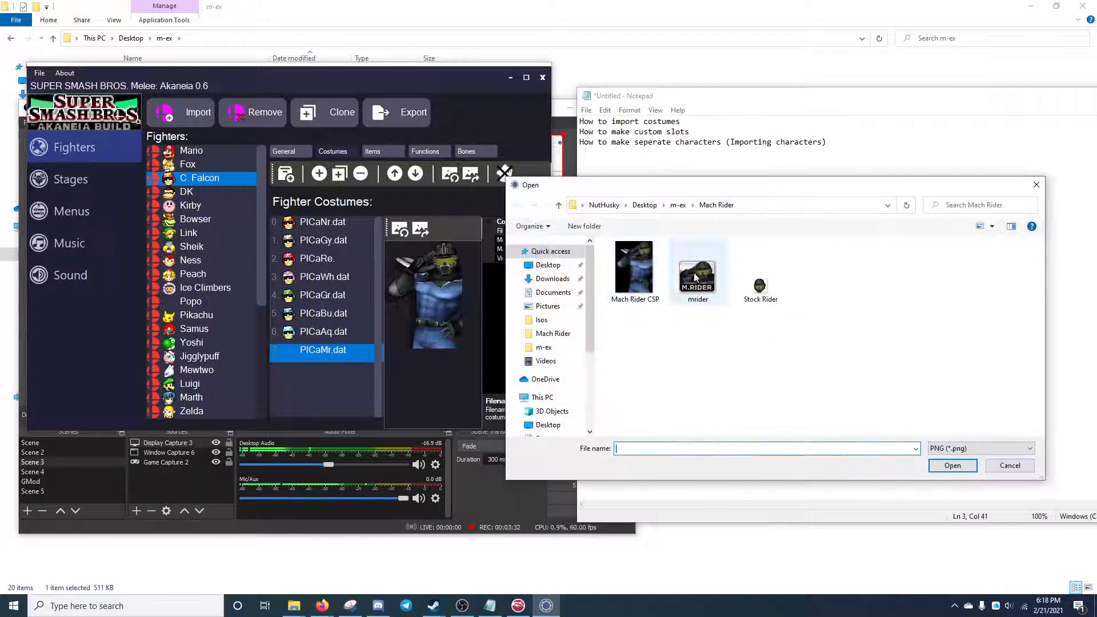
left_click(760, 284)
double_click(755, 288)
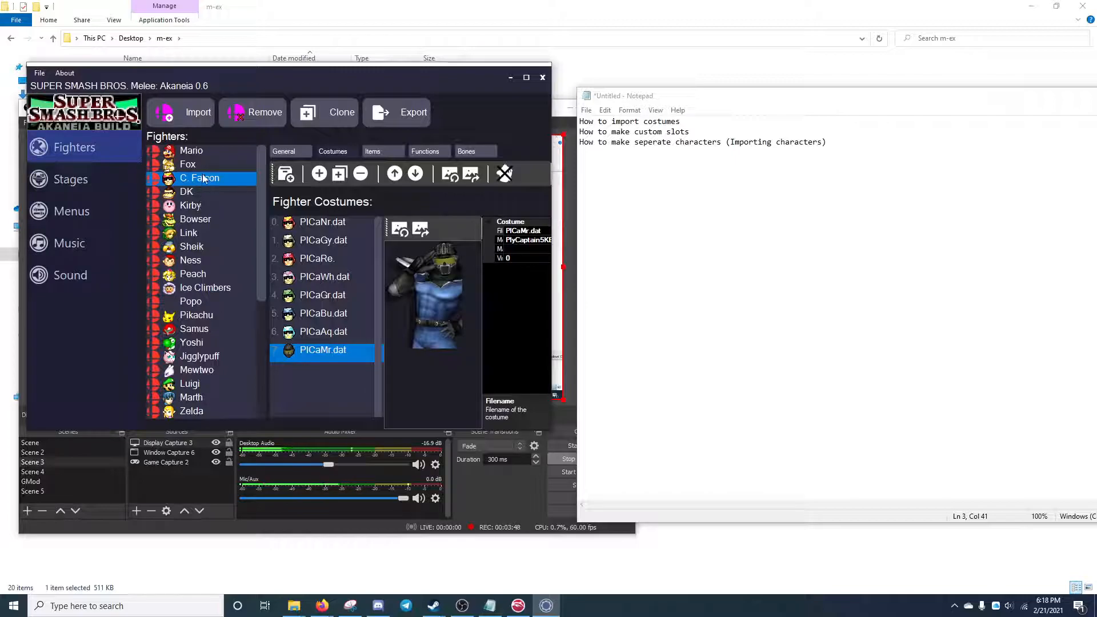
Step: Set the name of the C. FalconClone fighter to M. Rider in its general properties
scroll(205, 189, "down", 5)
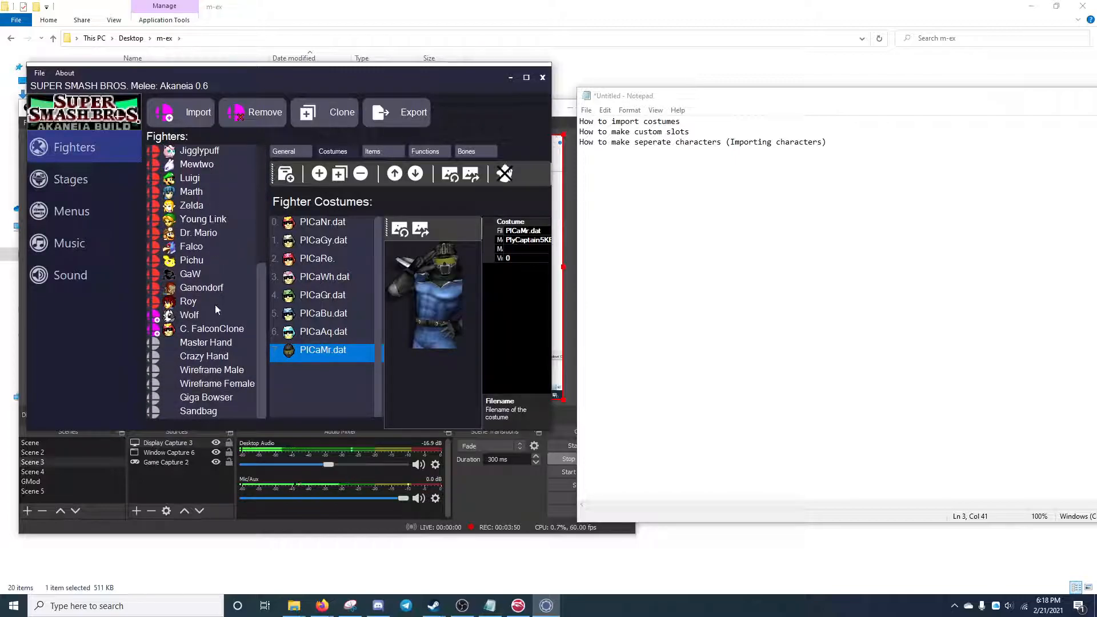
left_click(210, 331)
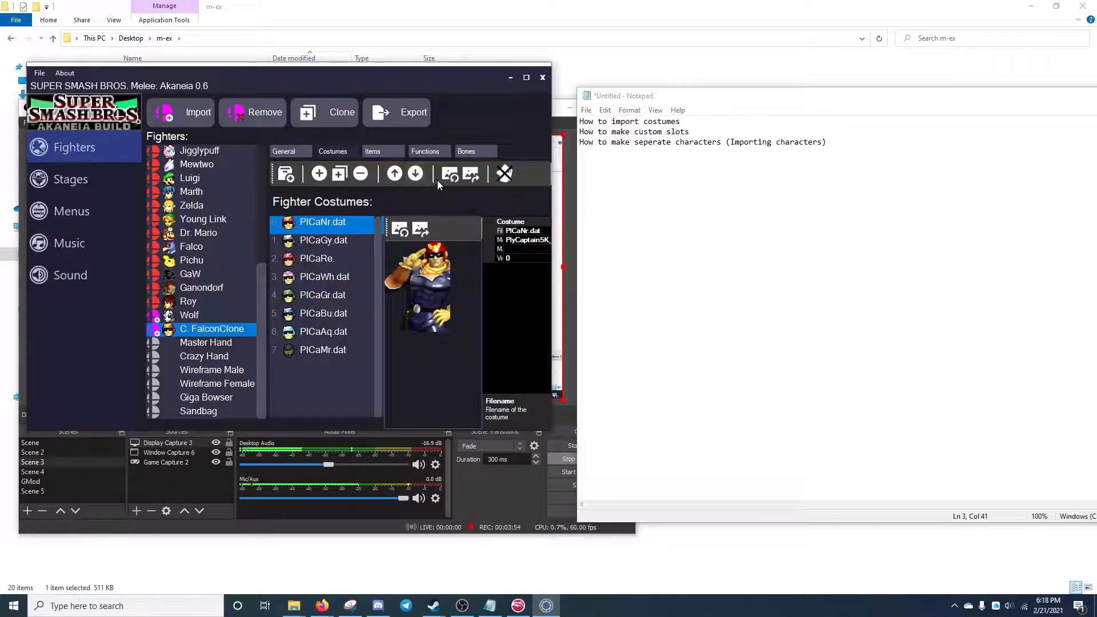
left_click(294, 150)
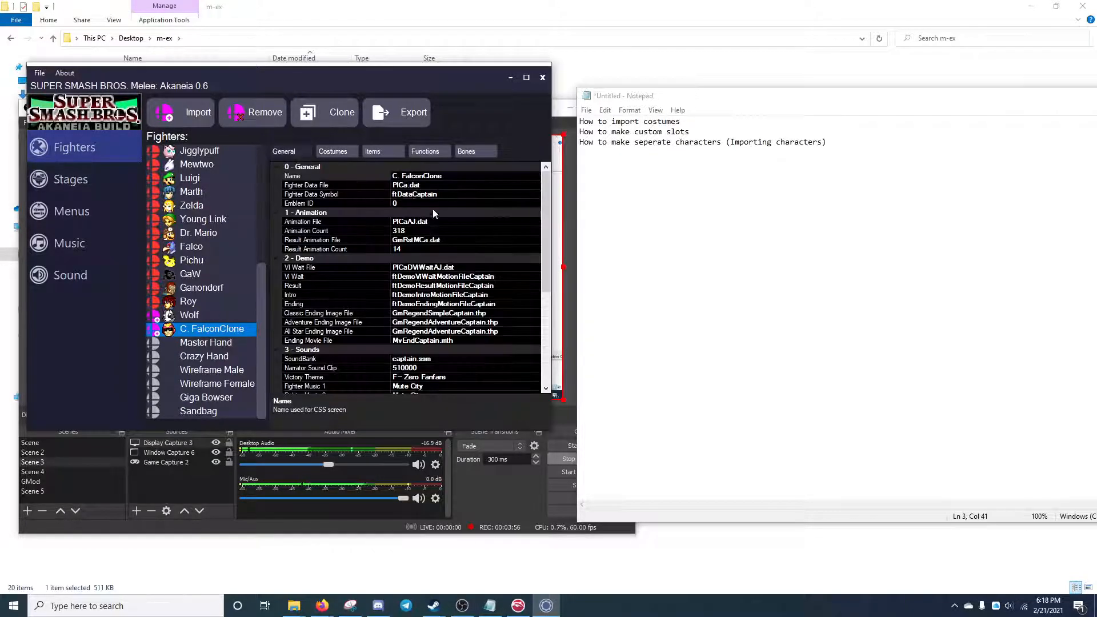
left_click(454, 172)
left_click(451, 181)
left_click(452, 176)
left_click_drag(450, 177, 393, 178)
key("BackSpace")
key("ctrl+z")
type("M. Rider")
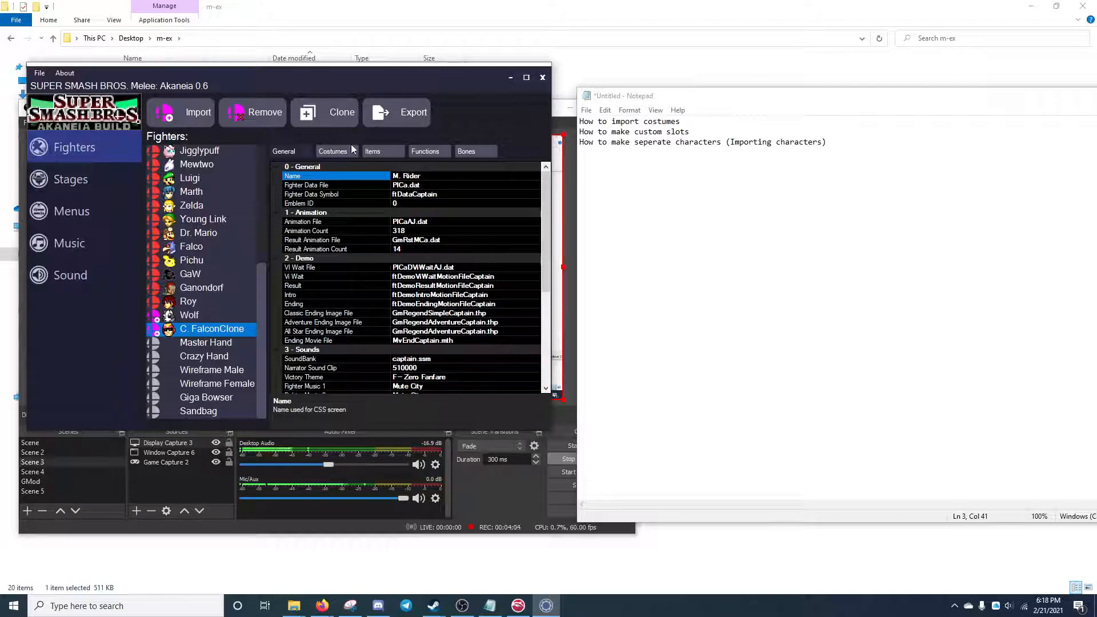
Step: Remove every costume except PlCaMr.dat from the C. Falcon clone without deleting the costume files, and reselect the fighter to refresh it
left_click(336, 151)
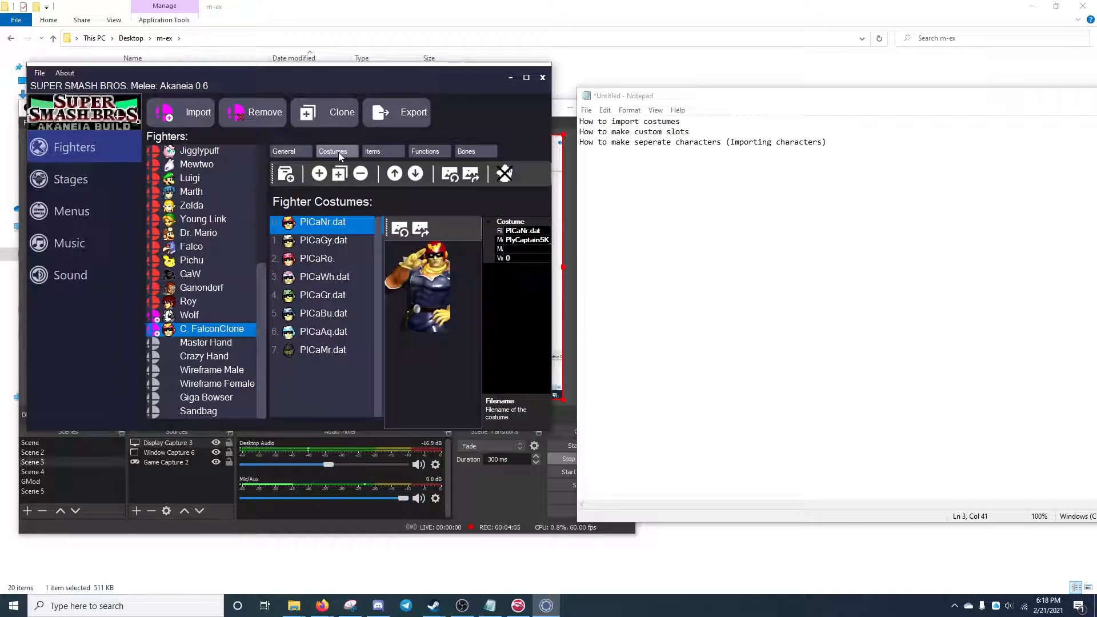
left_click(305, 339)
left_click(305, 313)
left_click(306, 294)
left_click(305, 278)
left_click(306, 261)
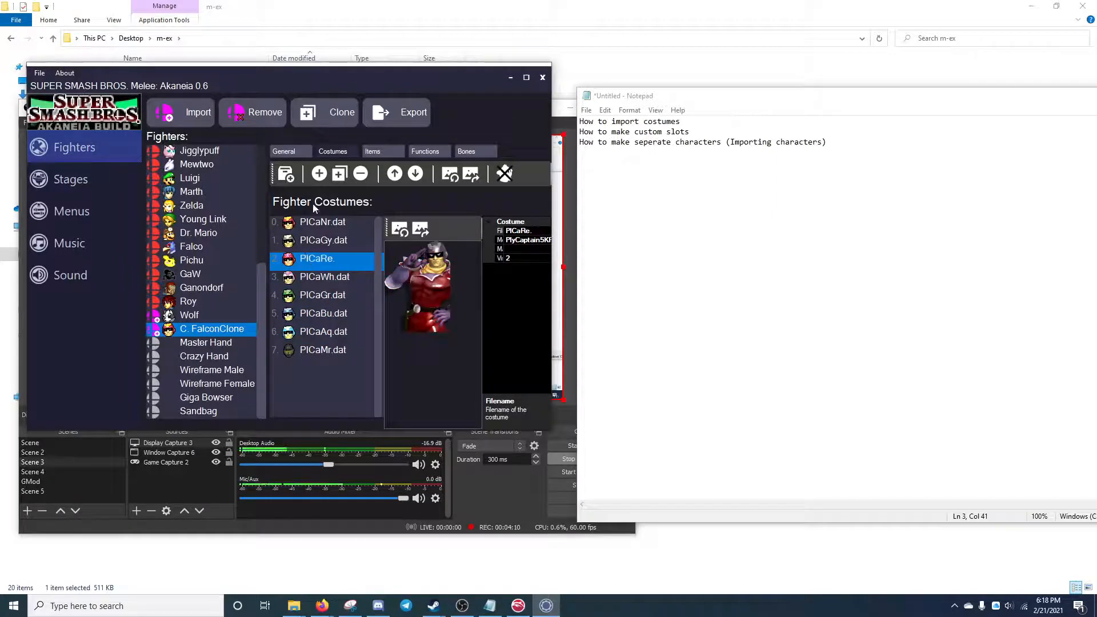
left_click(318, 223)
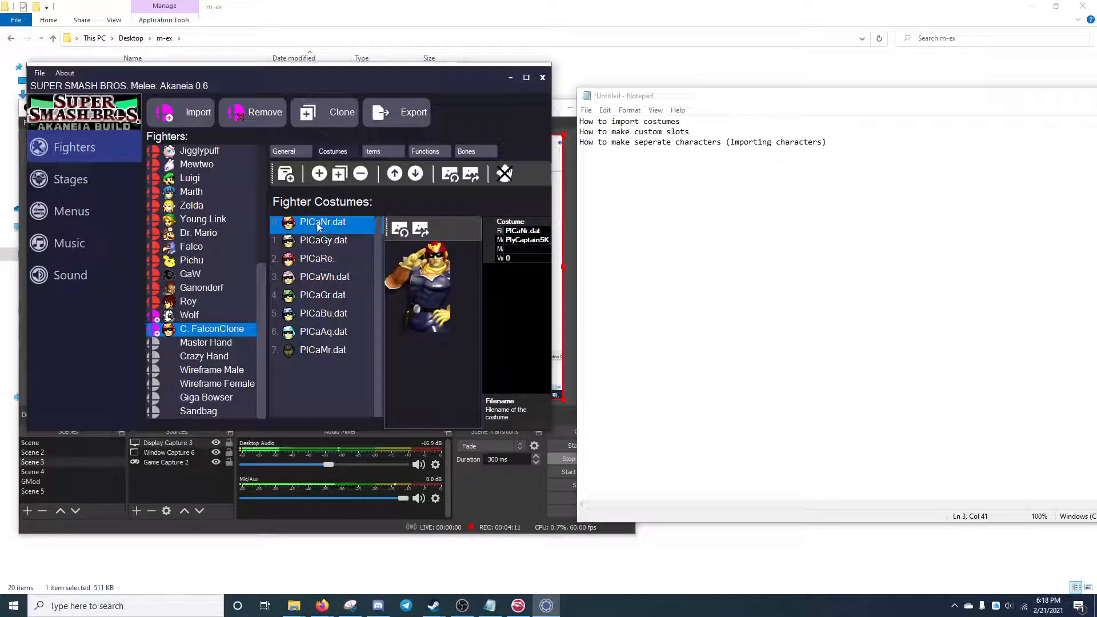
left_click(360, 173)
left_click(523, 338)
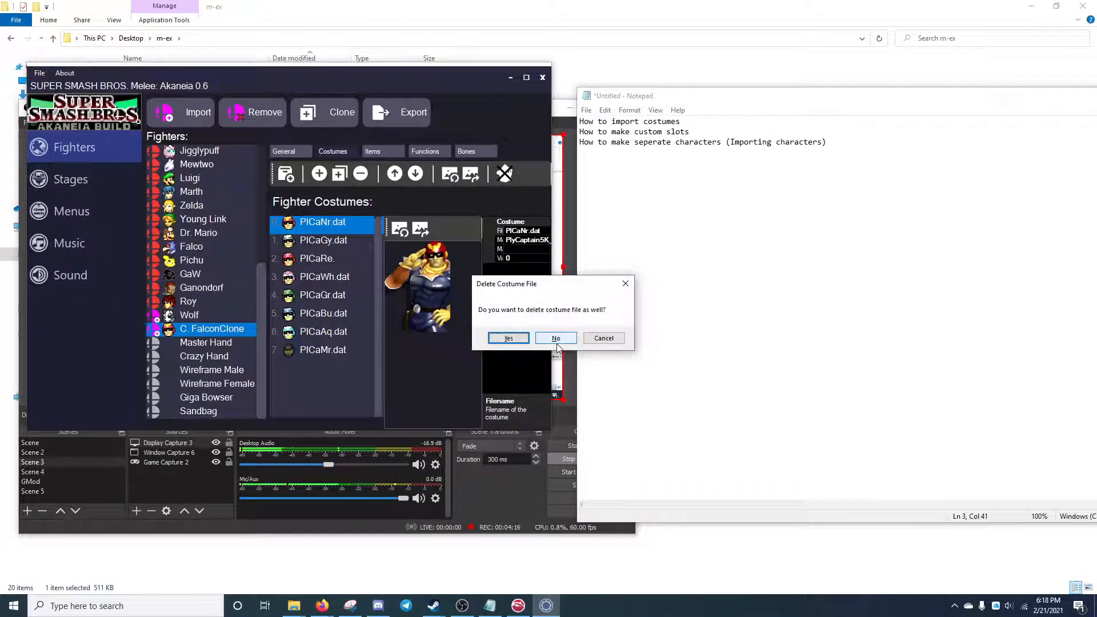
left_click(556, 340)
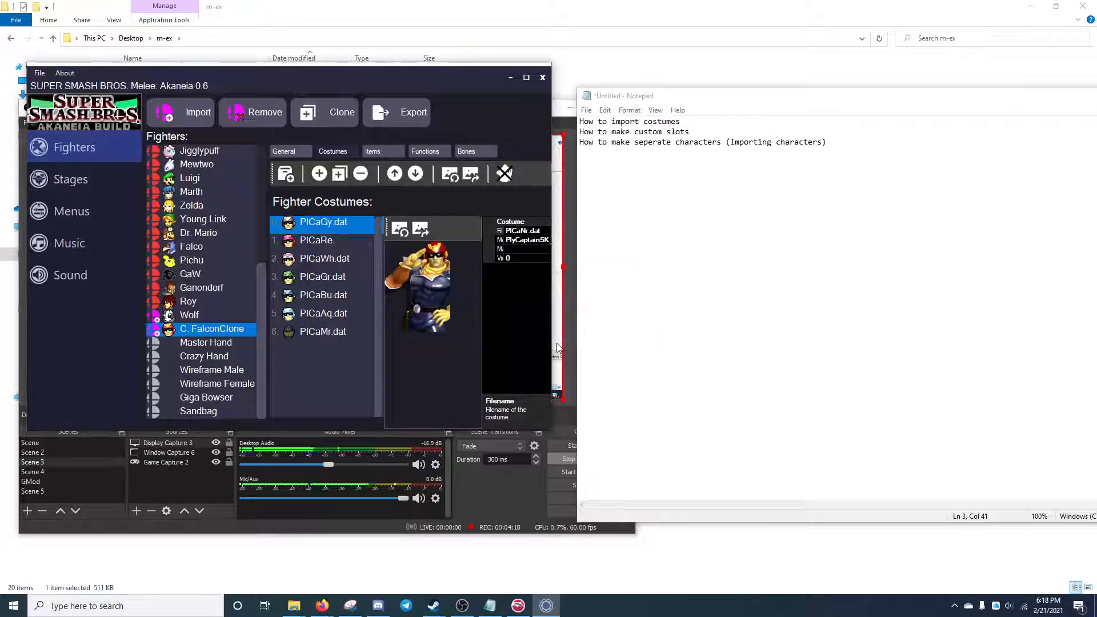
left_click(360, 173)
left_click(523, 338)
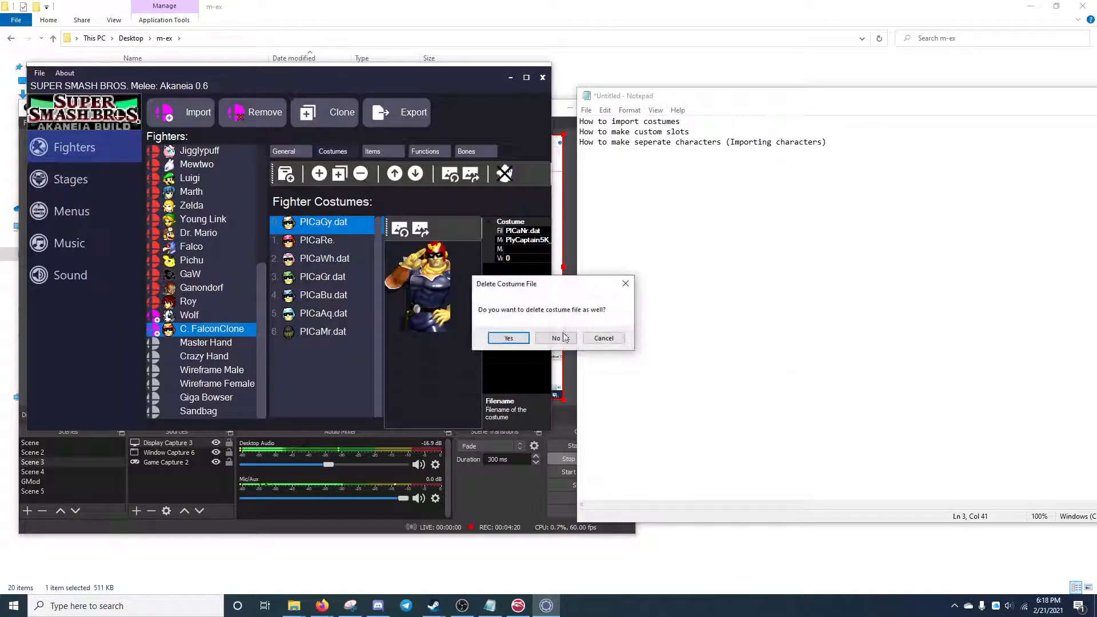
left_click(559, 338)
left_click(360, 173)
left_click(523, 338)
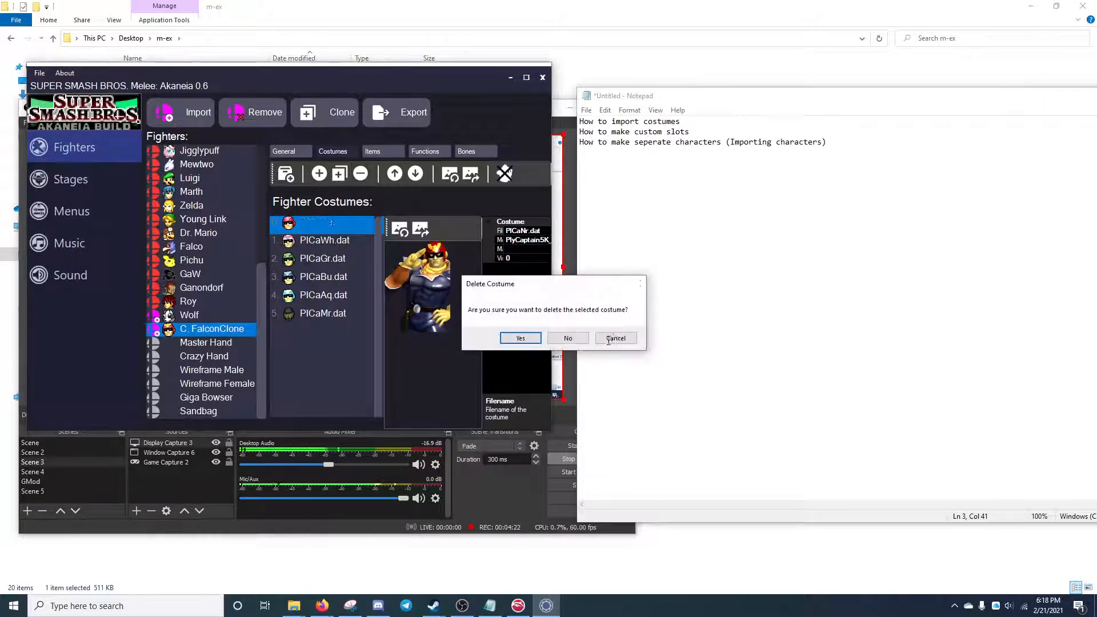
left_click(558, 338)
left_click(360, 173)
left_click(523, 338)
left_click(559, 338)
left_click(361, 173)
left_click(522, 337)
left_click(559, 338)
left_click(361, 173)
left_click(523, 337)
left_click(559, 338)
left_click(361, 174)
left_click(523, 337)
left_click(558, 338)
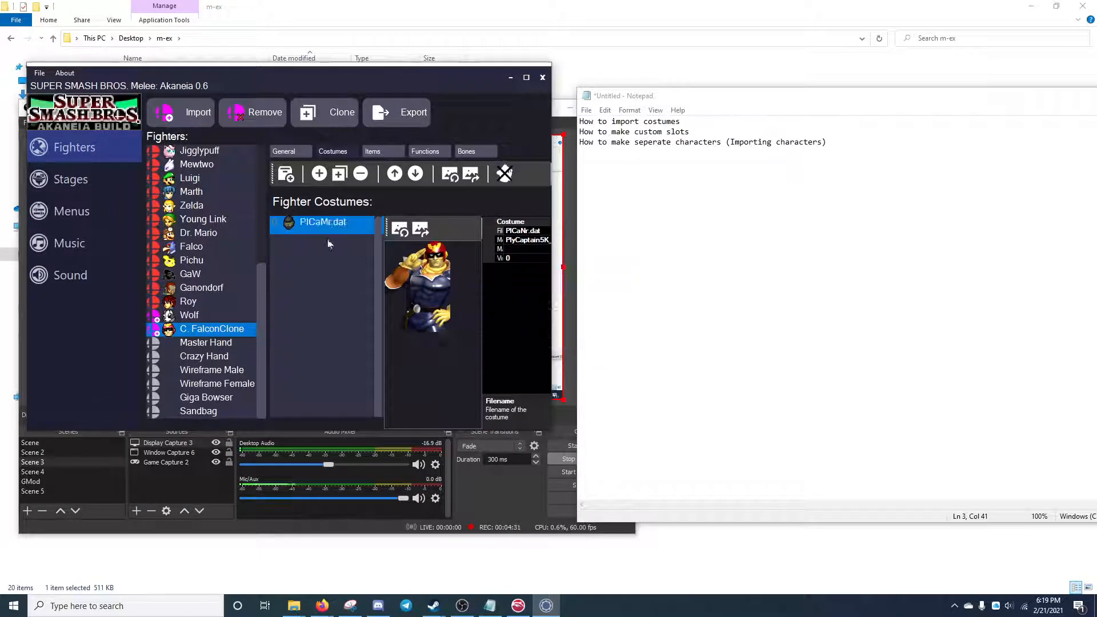
left_click(214, 318)
left_click(212, 330)
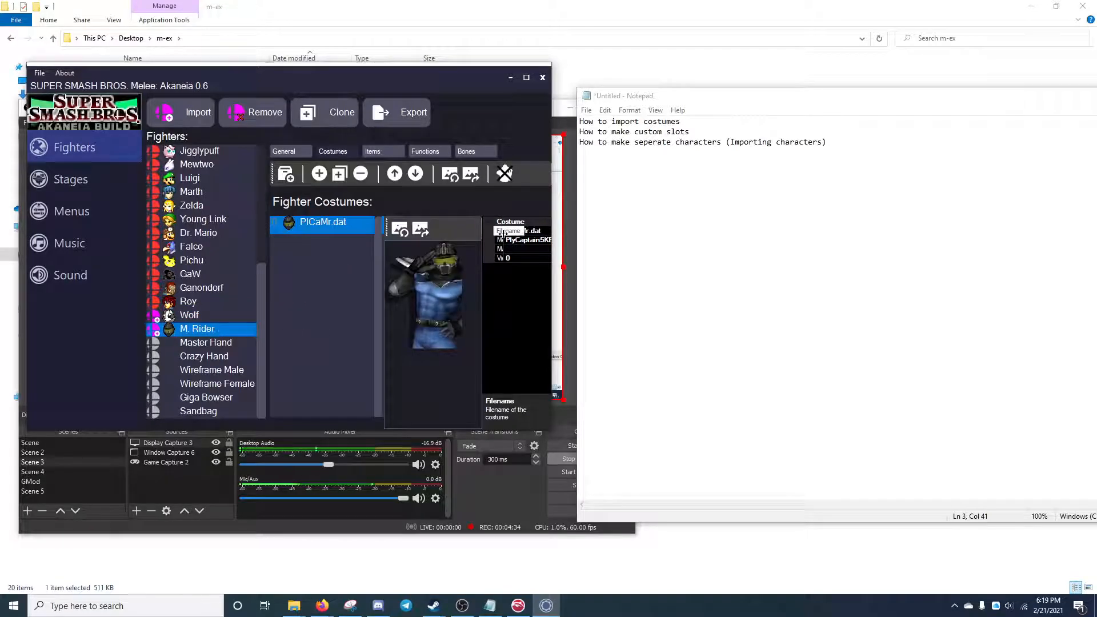
Step: Open the CSS editor and examine the layout of the fighter icons on the character select screen
left_click(115, 212)
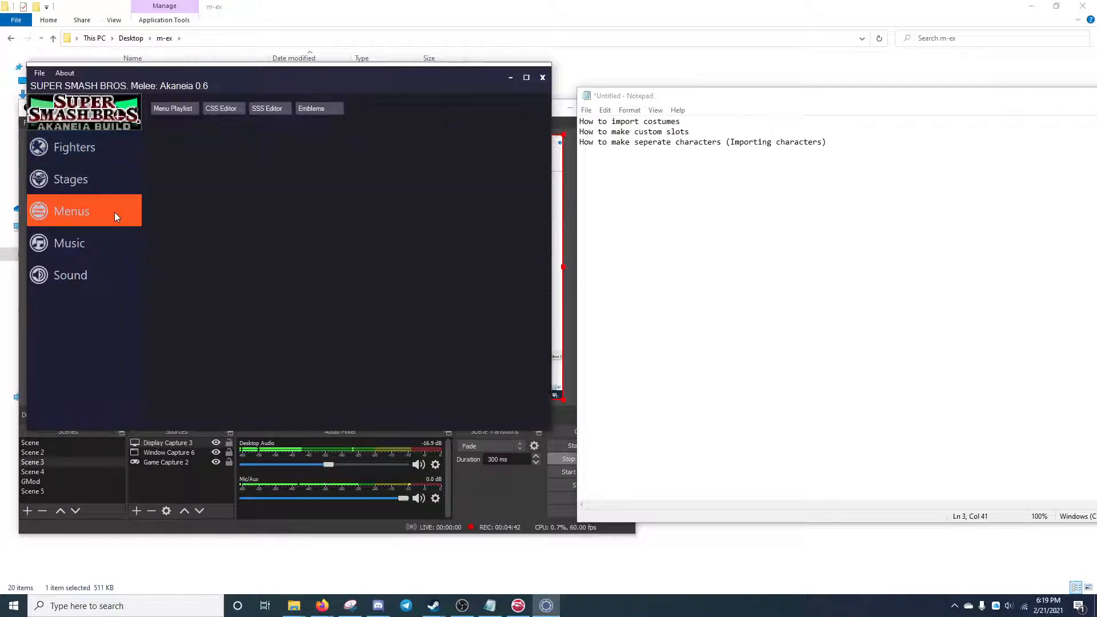
left_click(226, 109)
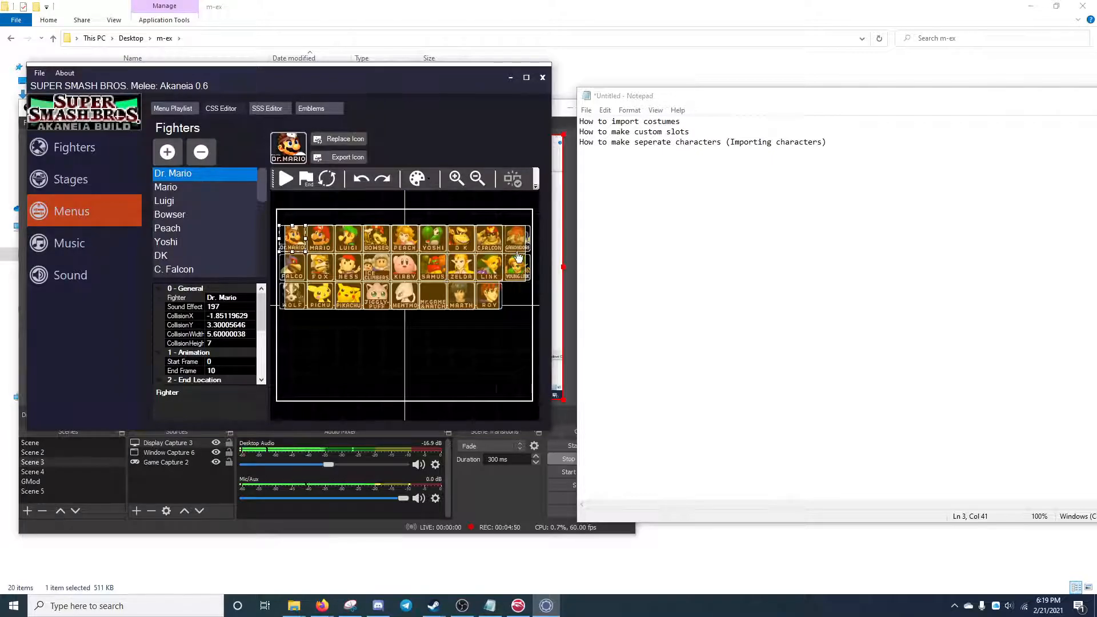
left_click(200, 189)
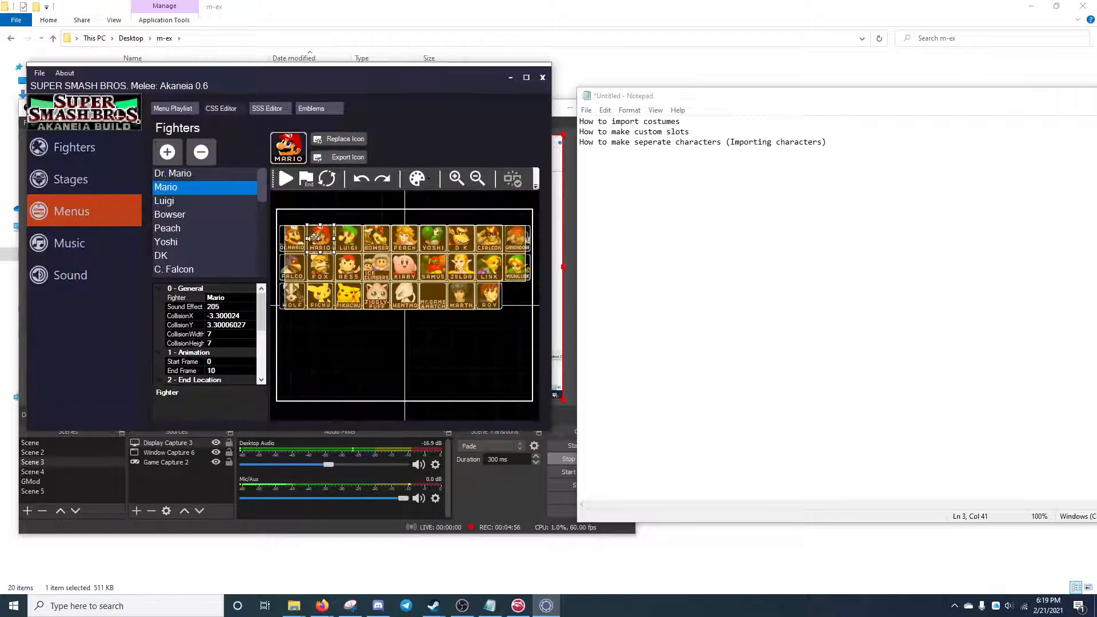
scroll(400, 275, "up", 3)
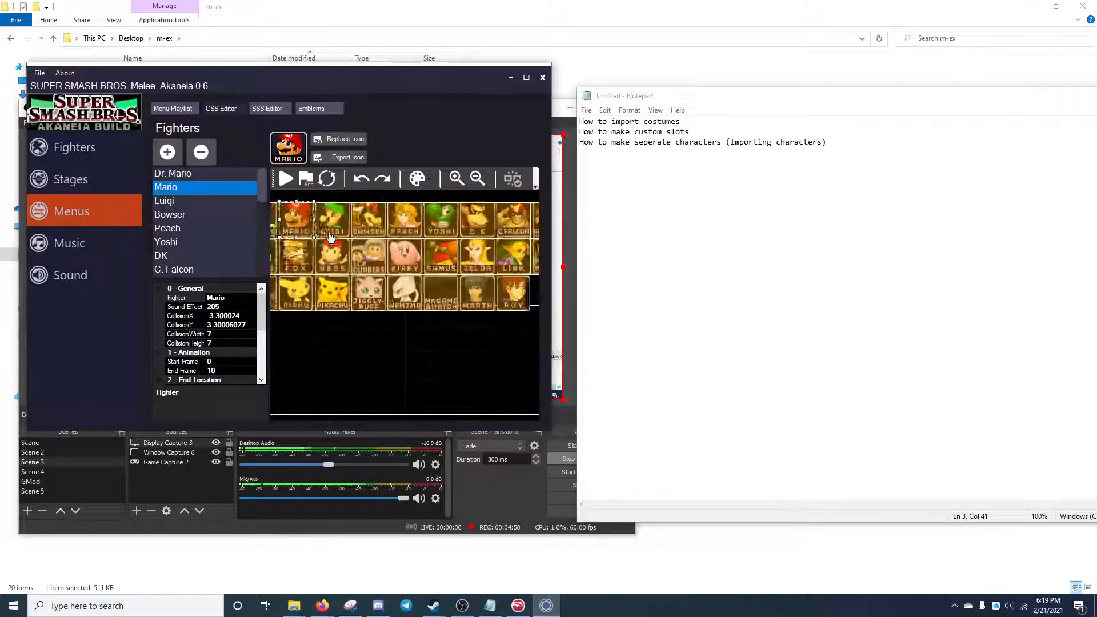
scroll(485, 314, "down", 3)
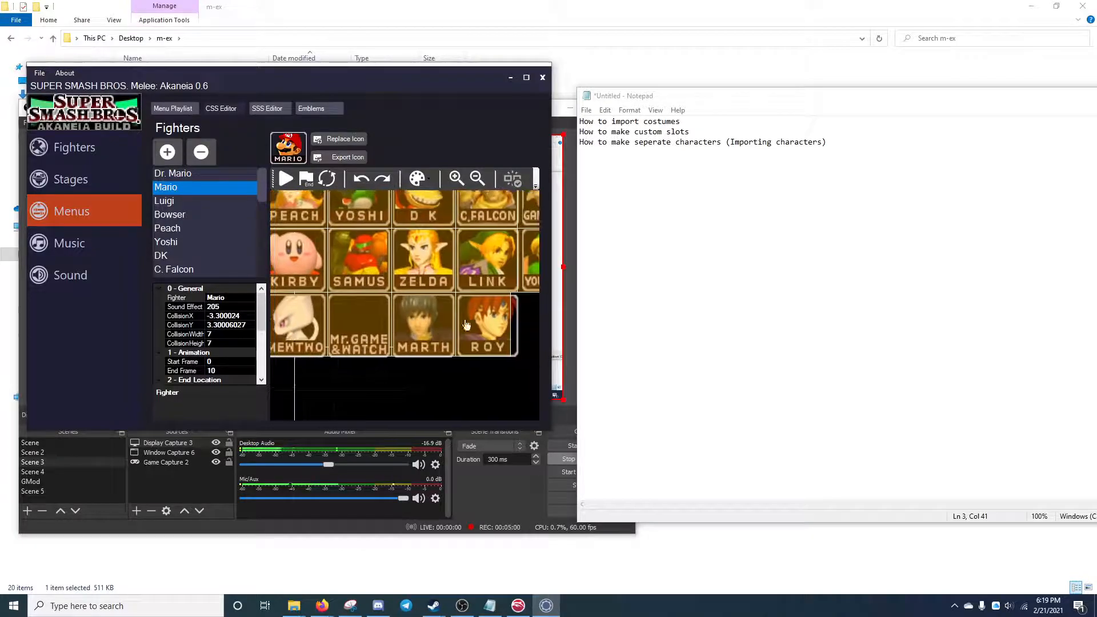
scroll(477, 320, "down", 2)
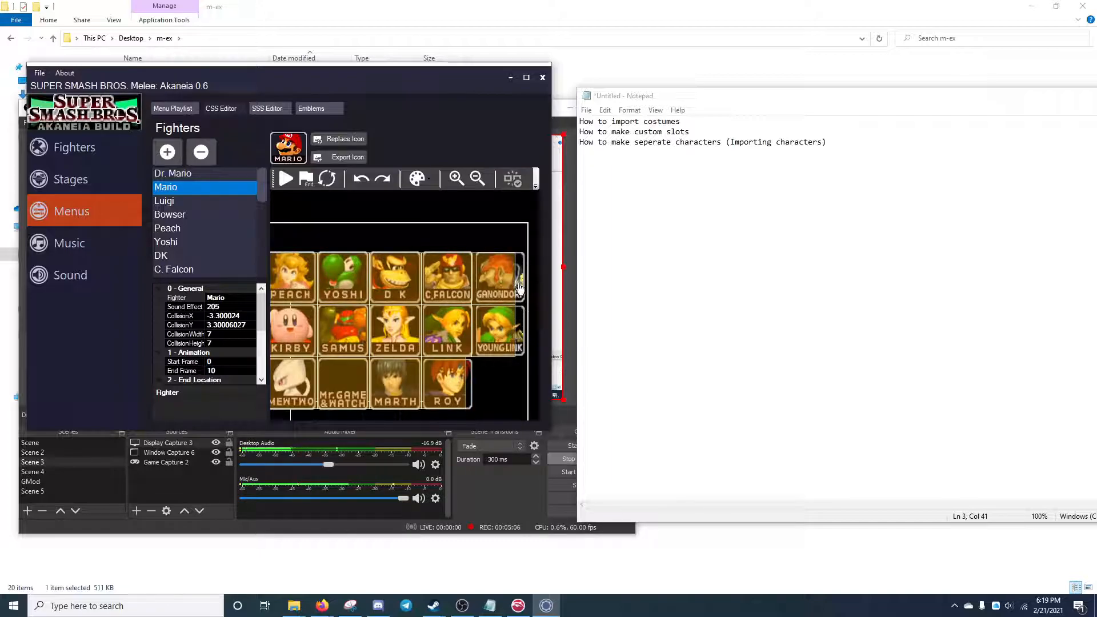
scroll(341, 300, "down", 2)
left_click_drag(298, 349, 476, 303)
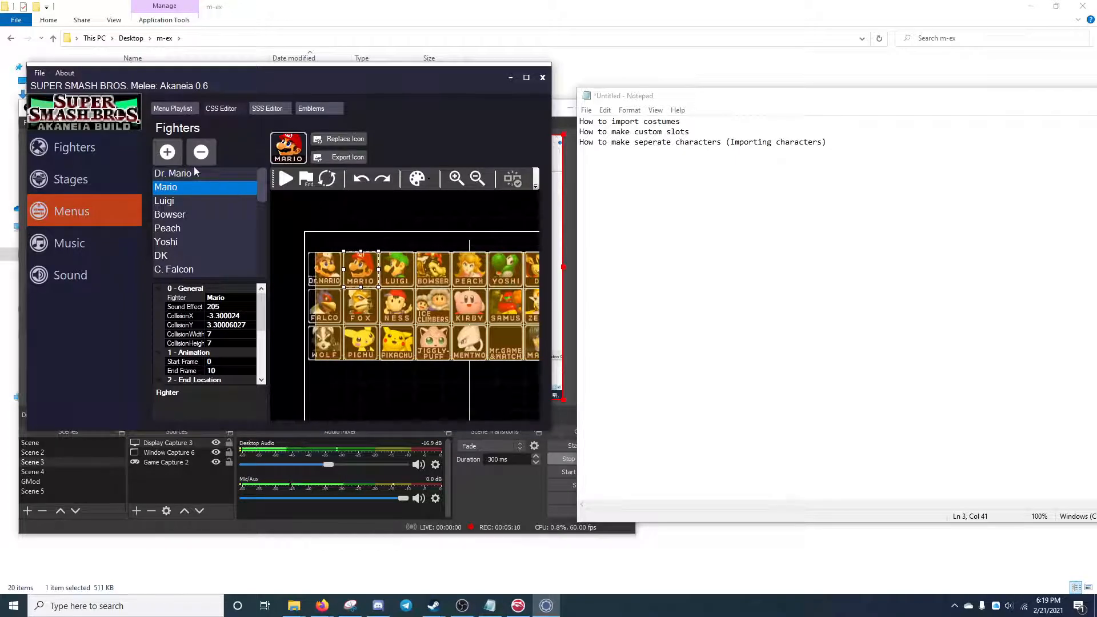
Step: Add a new fighter icon based on Mario and move it just below the Mr. Game & Watch icon
left_click(169, 159)
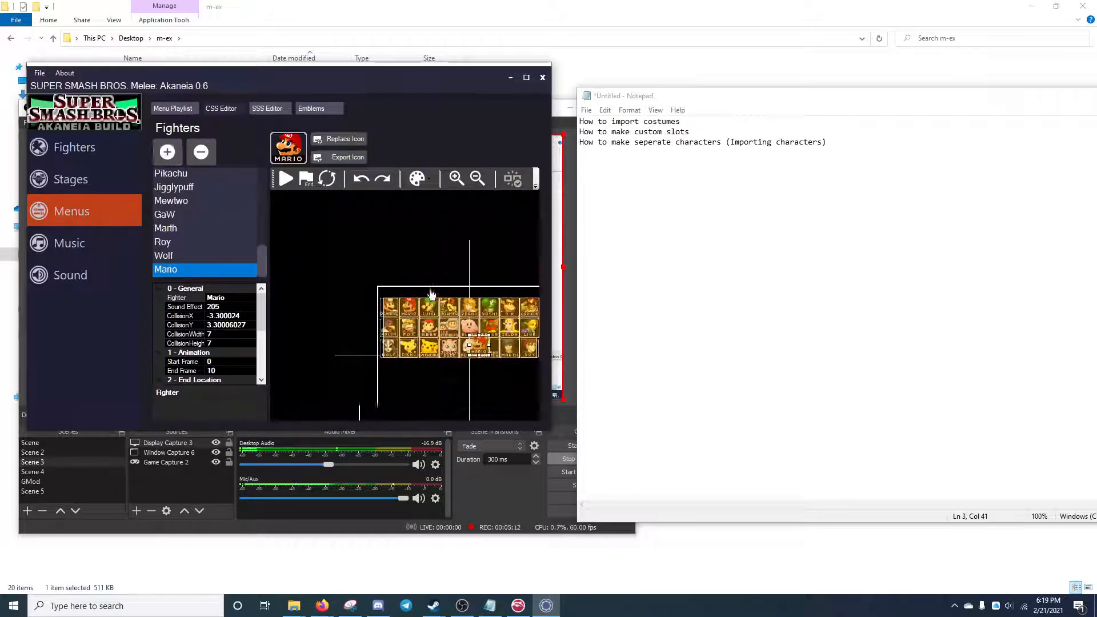
scroll(479, 347, "up", 1)
left_click_drag(479, 346, 500, 370)
scroll(487, 364, "up", 2)
scroll(486, 365, "down", 2)
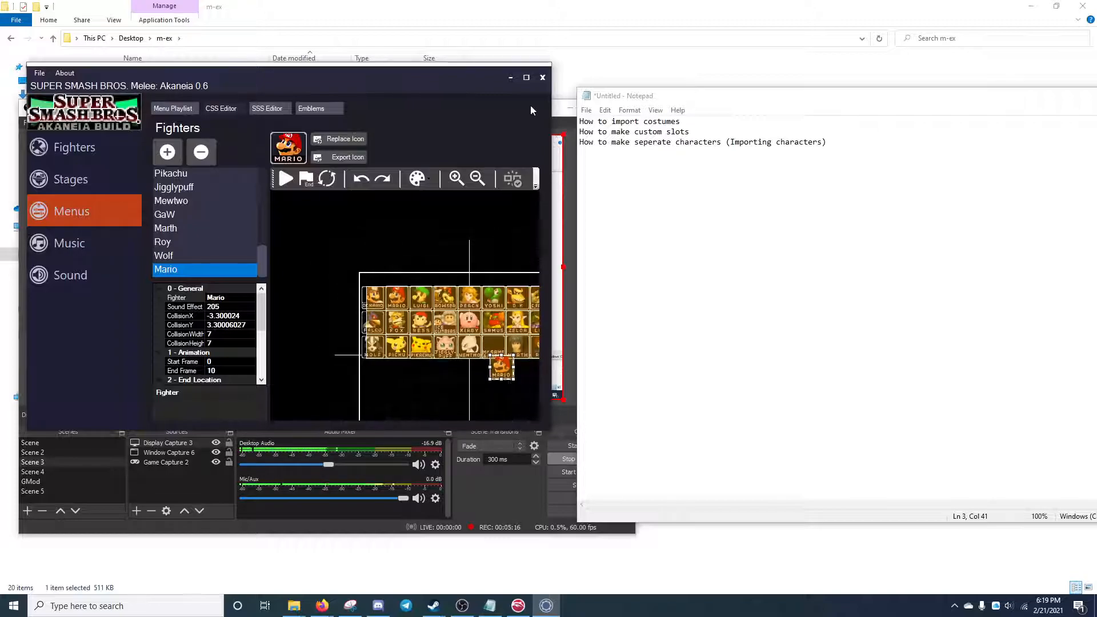
Step: Maximize the editor window and place the new Mario icon in the empty slot next to Roy at the end of the third row
left_click(526, 77)
scroll(855, 369, "down", 1)
scroll(848, 426, "up", 2)
scroll(848, 426, "up", 3)
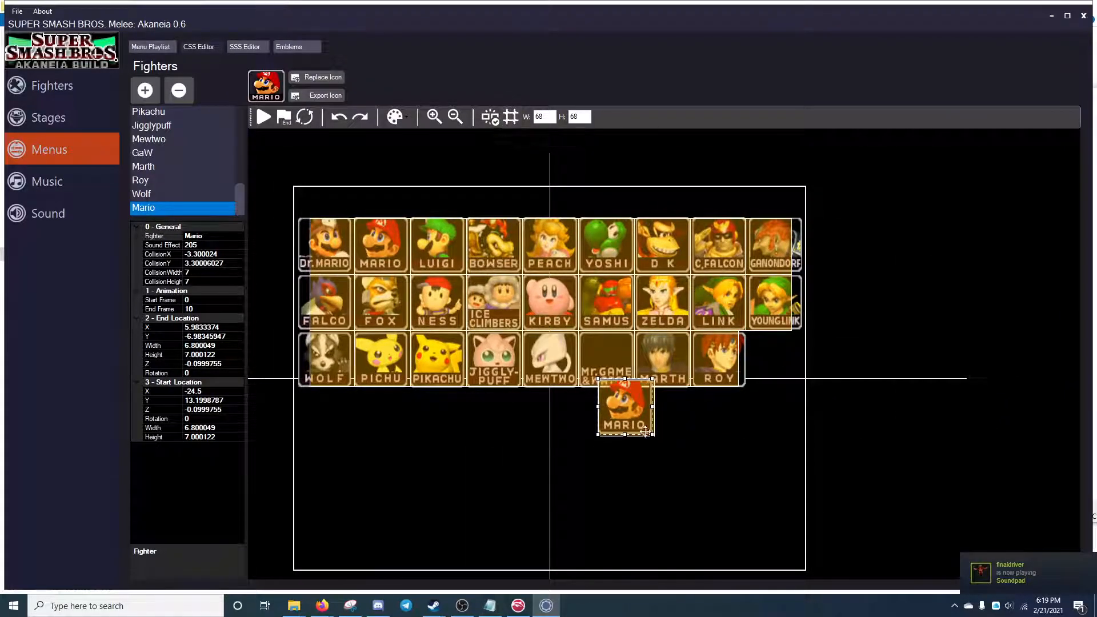
left_click_drag(623, 402, 751, 392)
left_click(512, 113)
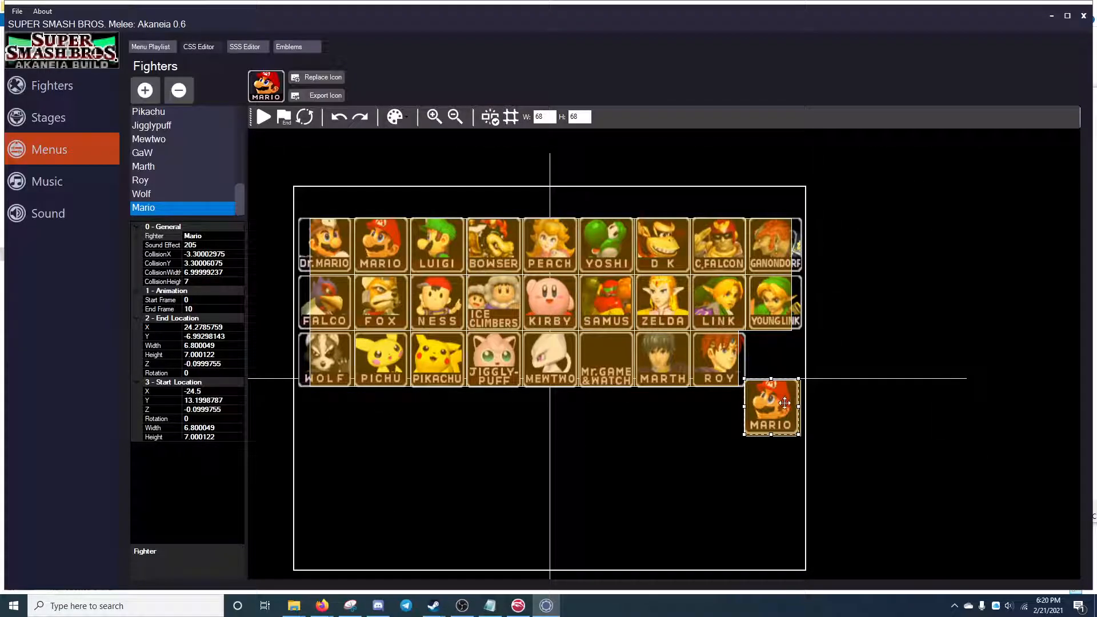
left_click_drag(784, 403, 775, 358)
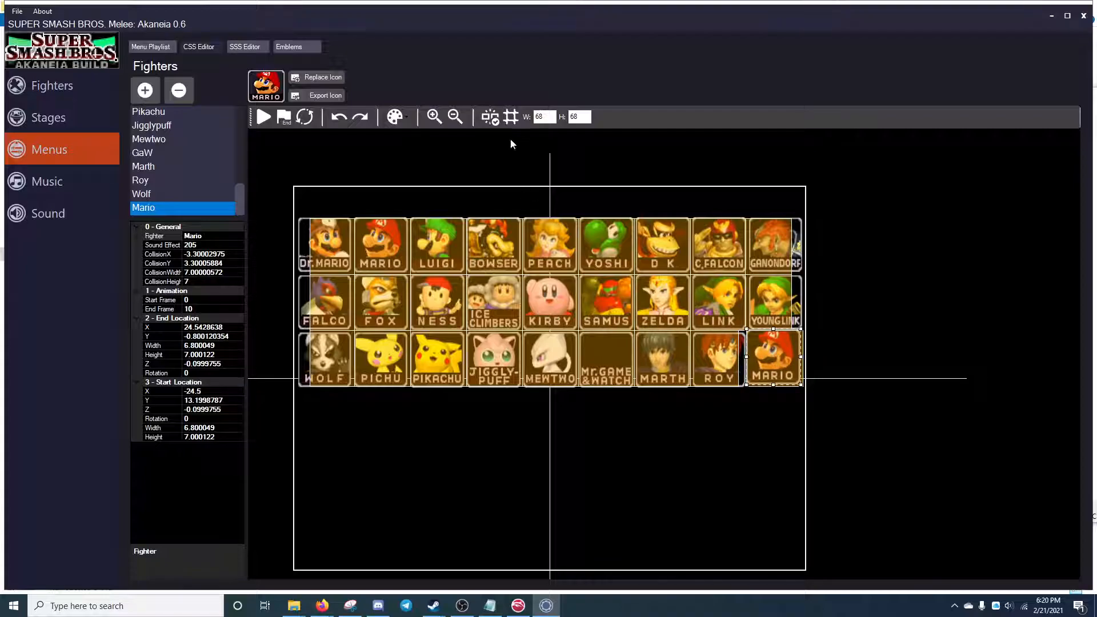
Step: Turn off alignment snapping and fine-tune the new Mario icon's end location beside Roy to about X 24.71, Y -1.16
scroll(766, 277, "up", 4)
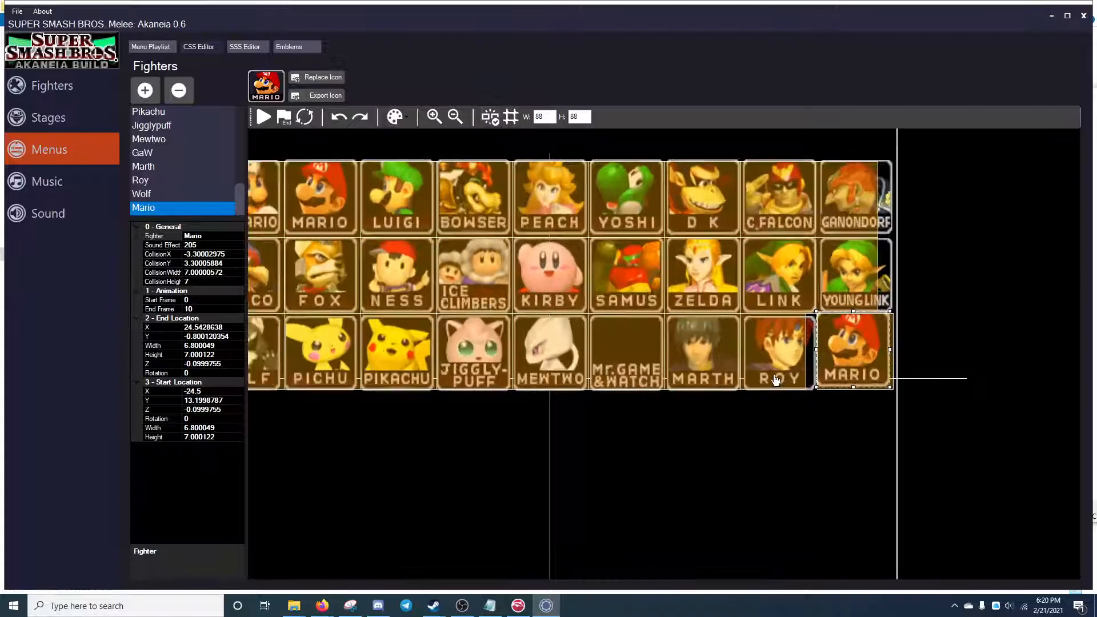
mouse_move(1008, 325)
left_mouse_down()
mouse_move(1005, 357)
mouse_move(1017, 343)
left_mouse_up()
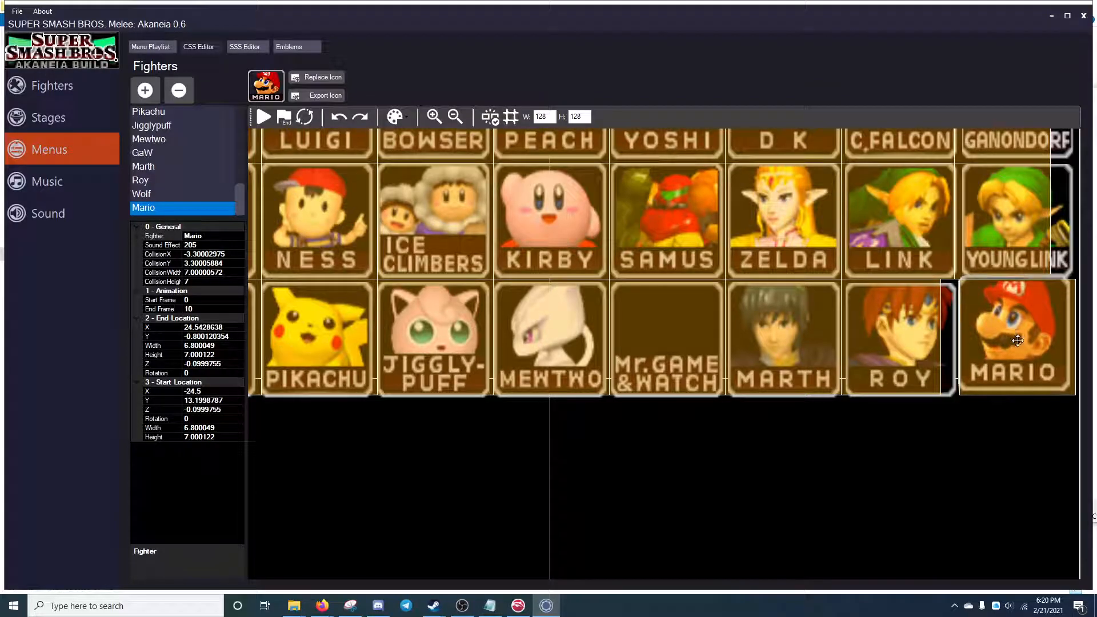
scroll(1003, 356, "down", 1)
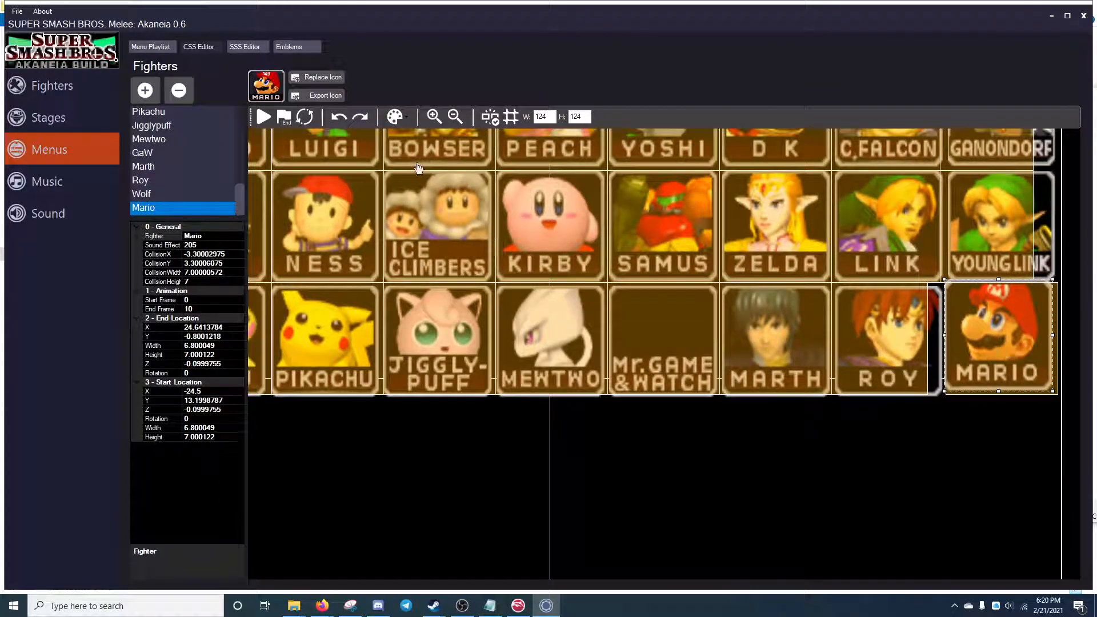
left_click(488, 120)
left_click_drag(997, 312, 1000, 322)
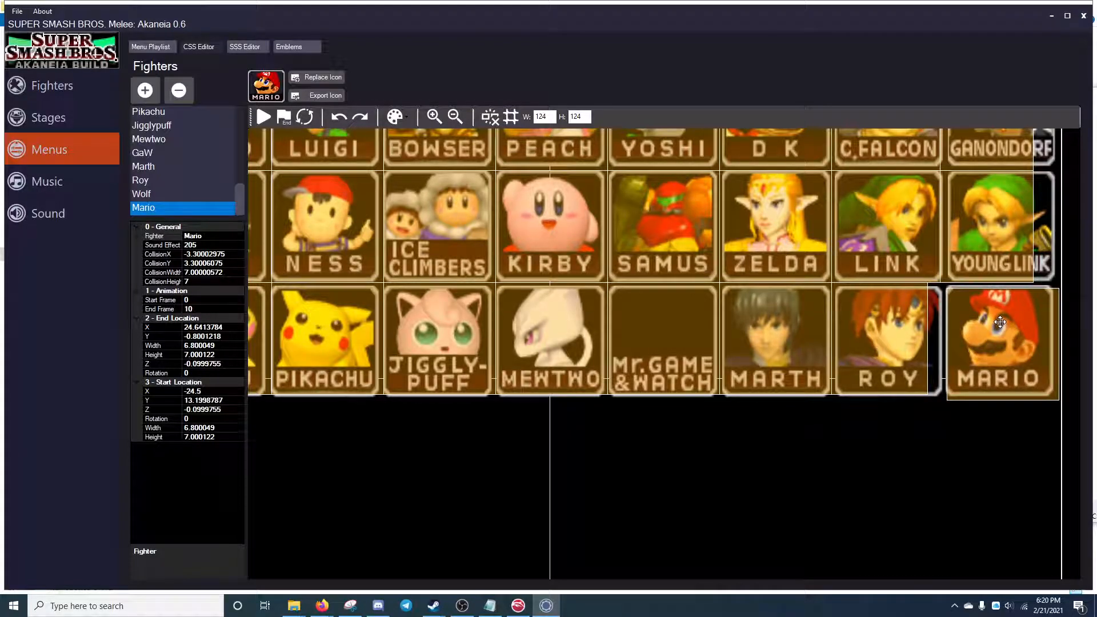
left_click_drag(999, 322, 999, 322)
Step: Assign the M. Rider fighter to the new Mario icon
left_click(218, 235)
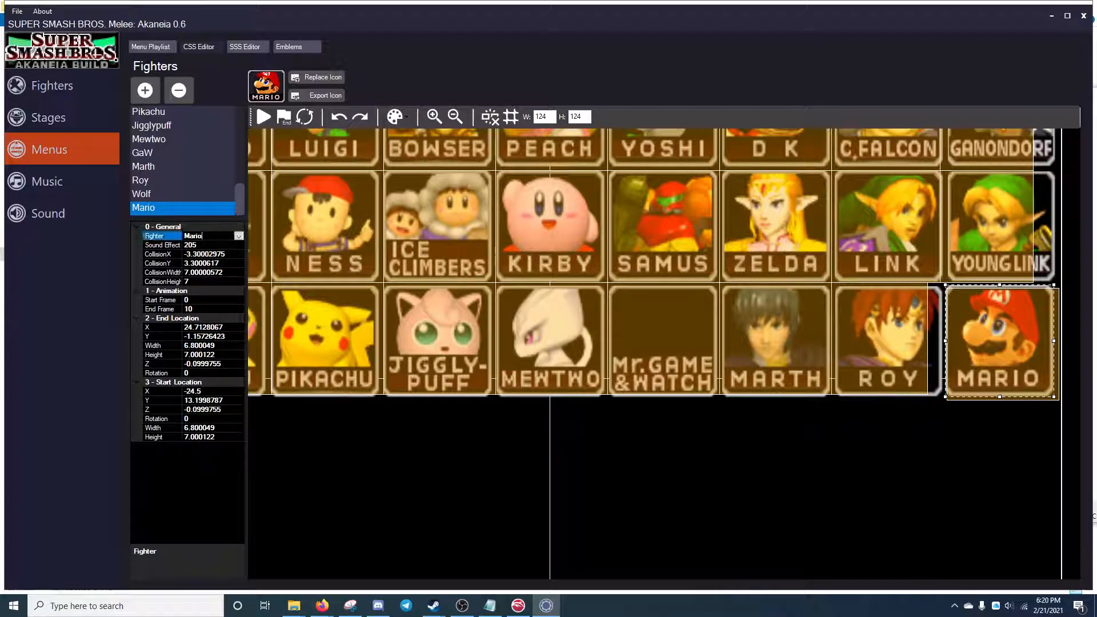
left_click(238, 235)
scroll(208, 307, "down", 5)
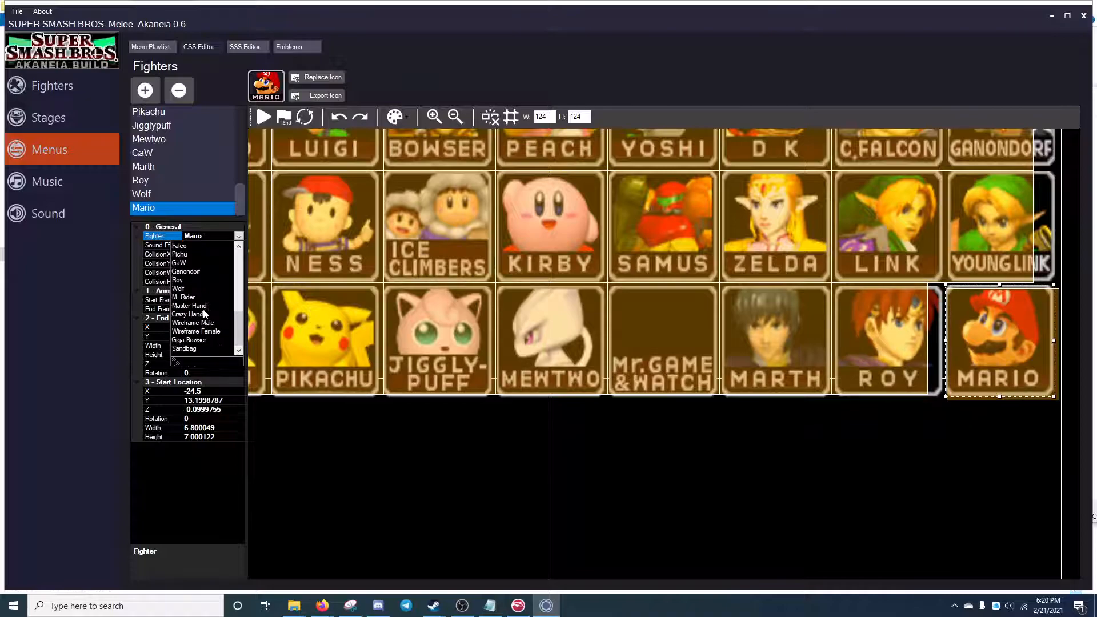
left_click(185, 297)
left_click(324, 96)
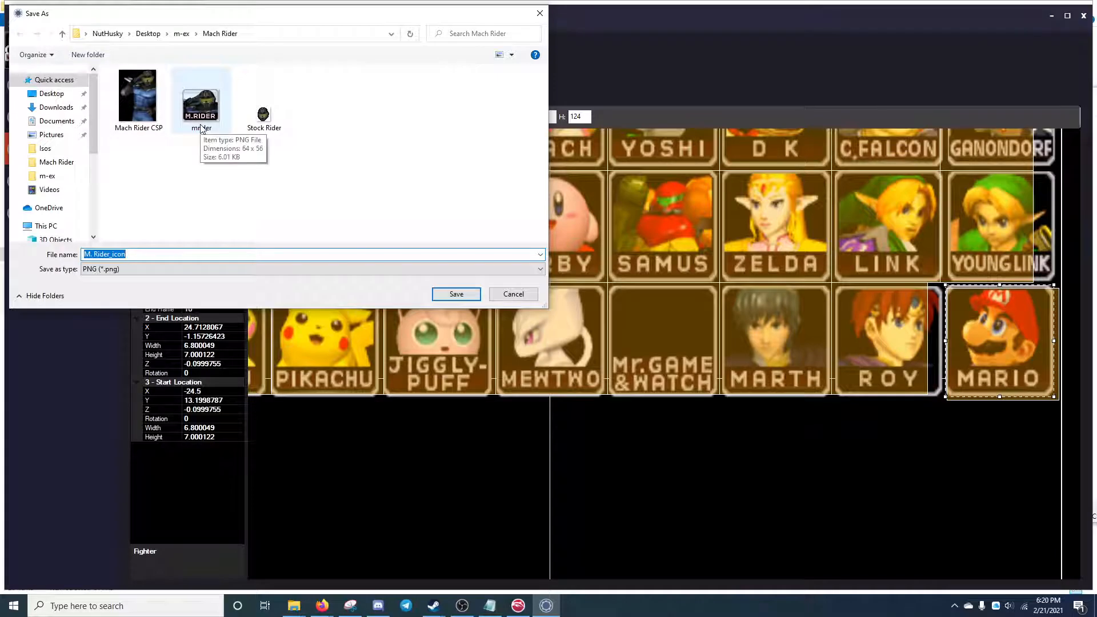
double_click(201, 108)
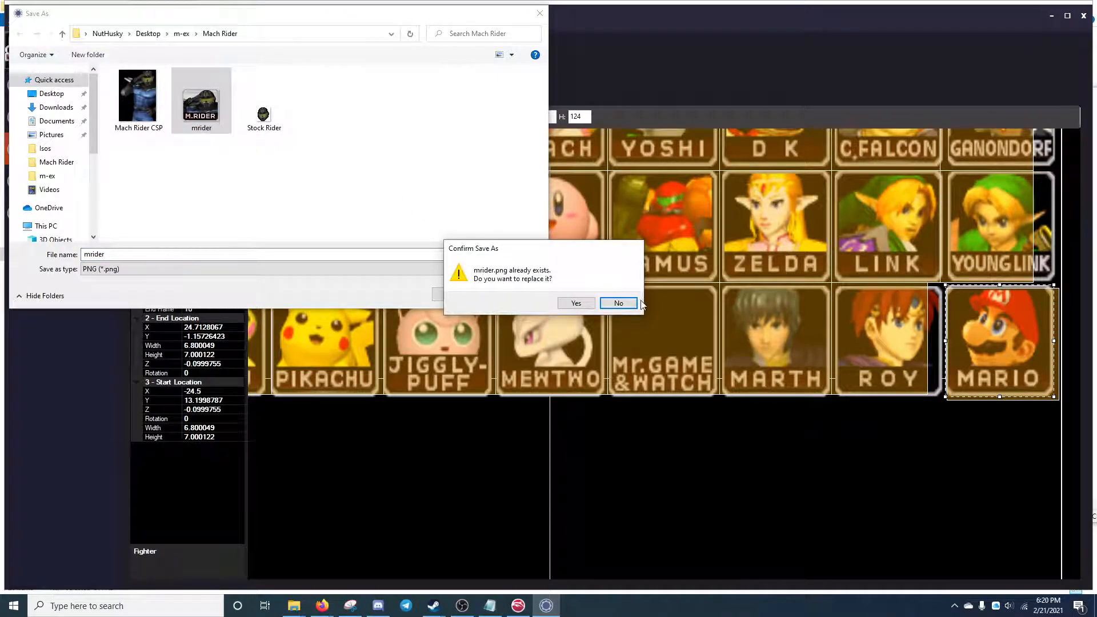
left_click(618, 302)
left_click(531, 16)
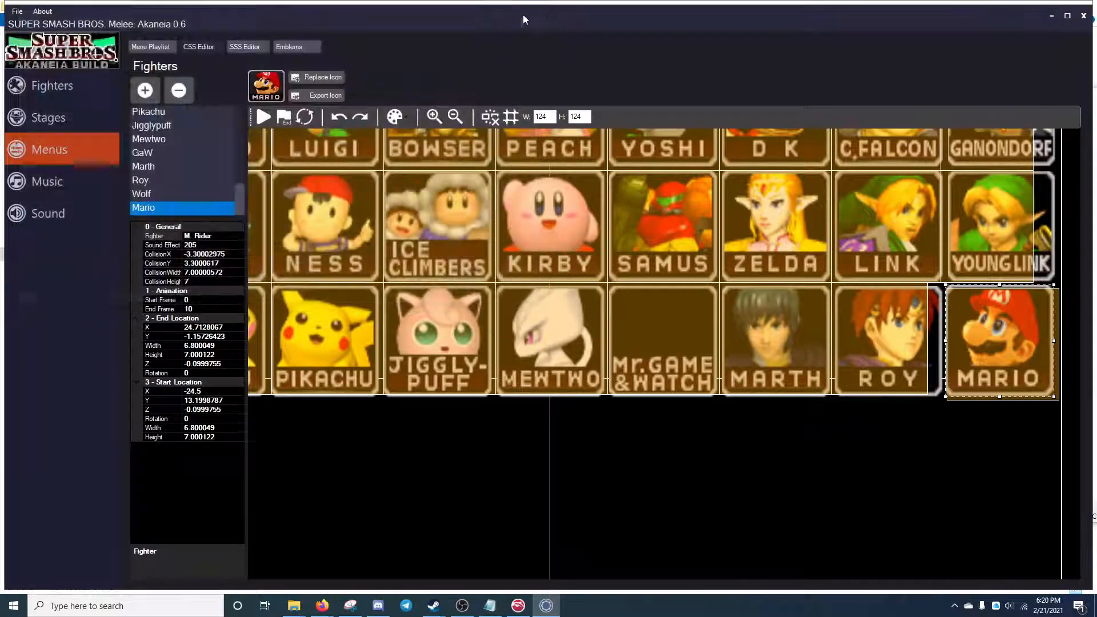
Step: Replace the new icon's image with the mrider PNG from the Mach Rider folder
left_click(314, 76)
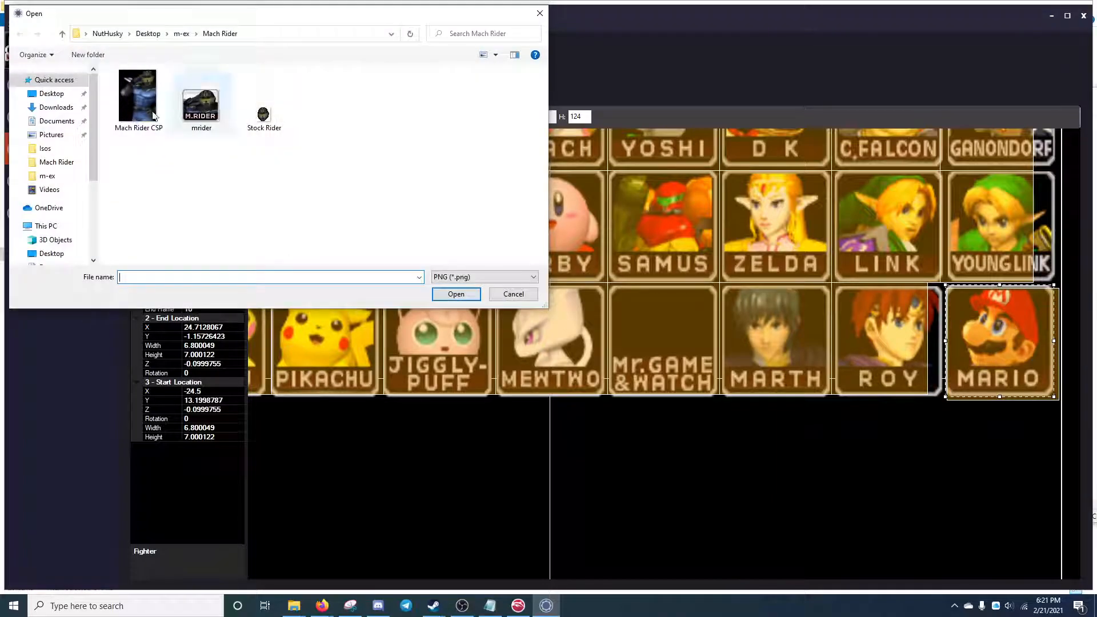
double_click(190, 116)
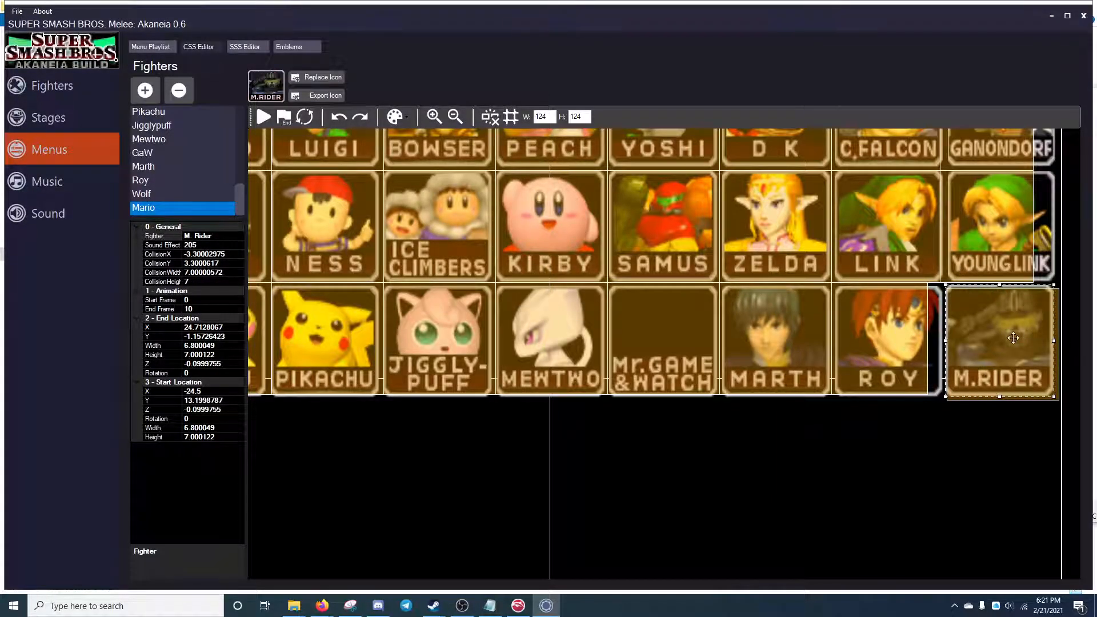
scroll(1012, 338, "down", 5)
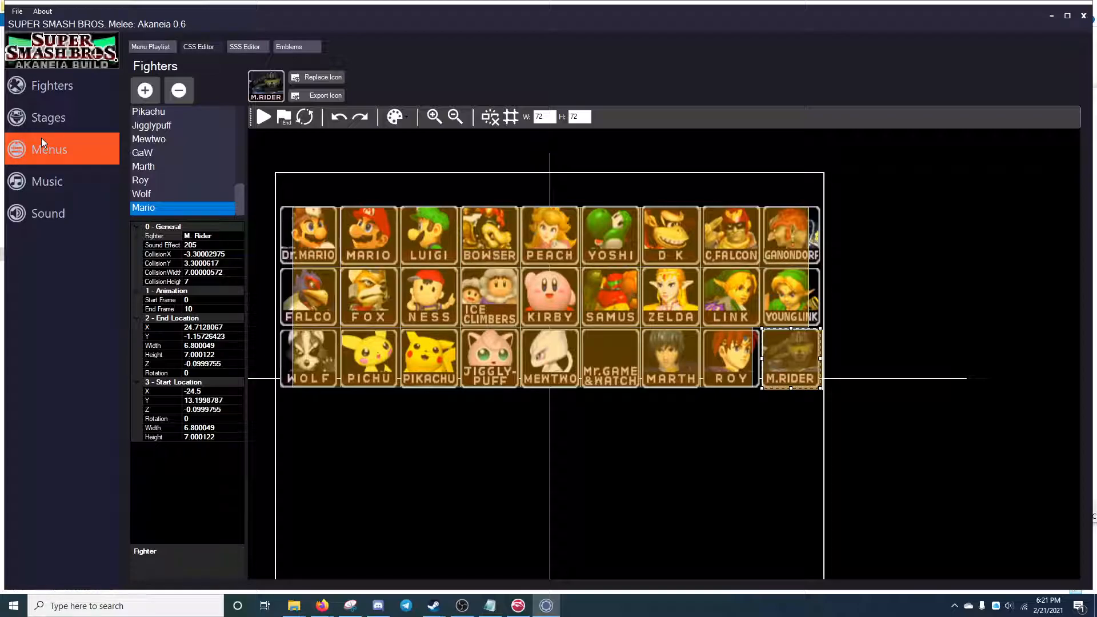
Step: Export the modified build as a GameCube ISO named CharacterTest in the m-ex folder
left_click(18, 13)
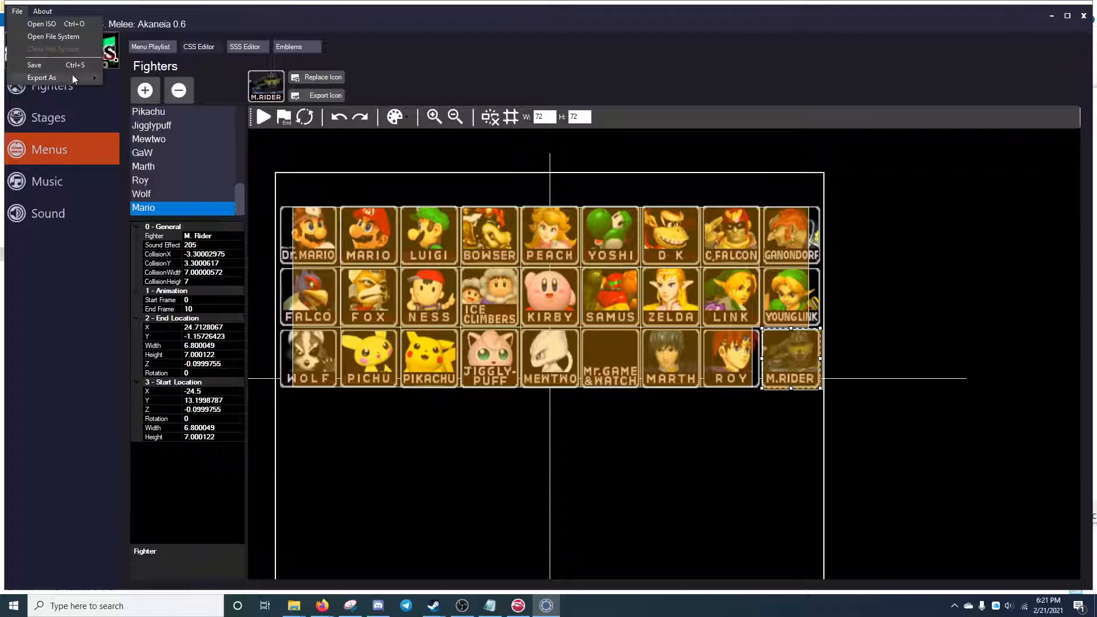
mouse_move(73, 73)
left_click(122, 74)
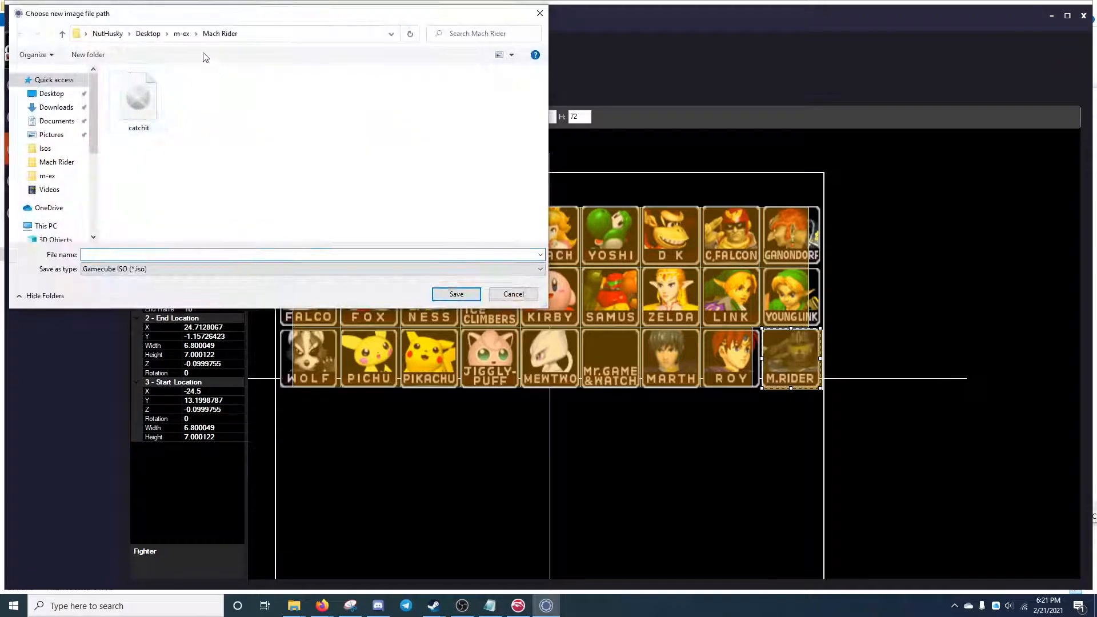
left_click(182, 34)
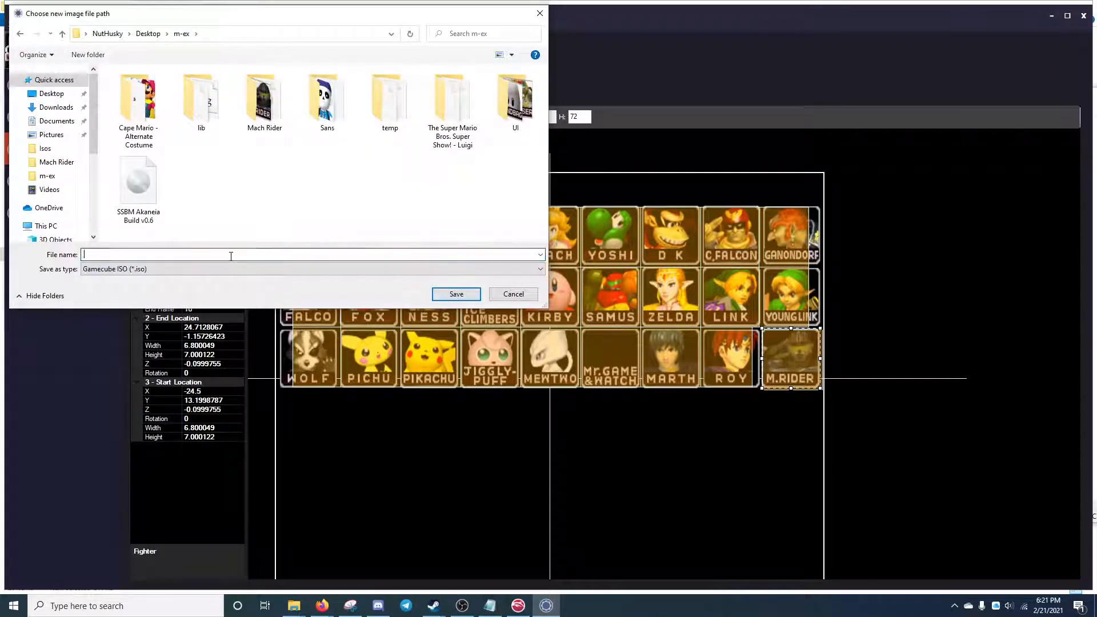
type("CharacterTest")
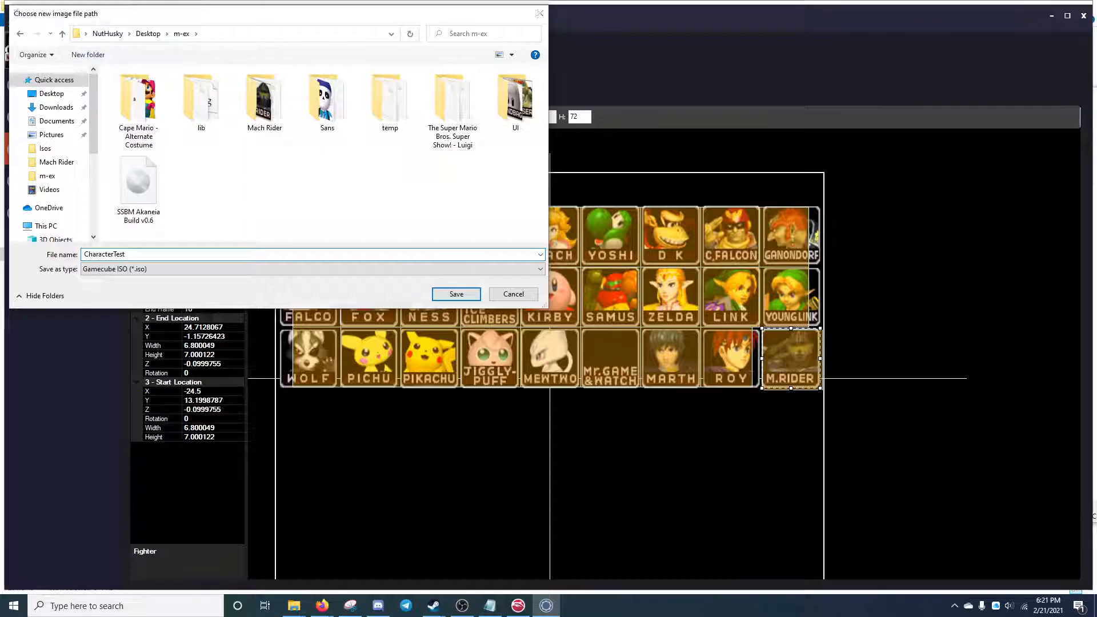
key("Return")
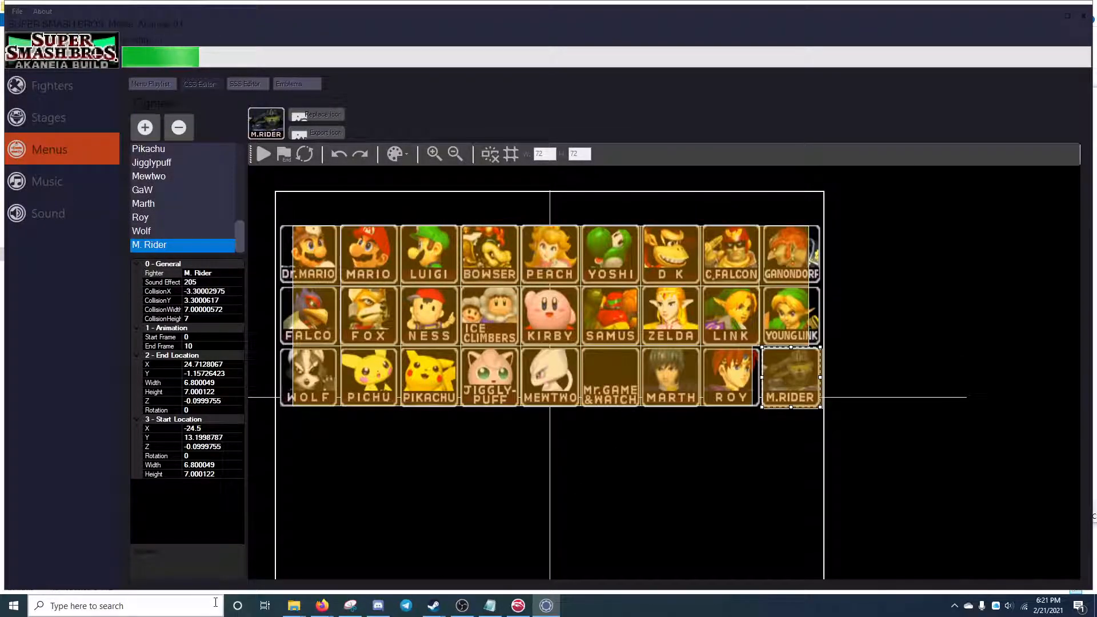
Step: Copy the CharacterTest disc image from the m-ex folder into the Melee Isos folder on the G: drive
mouse_move(294, 611)
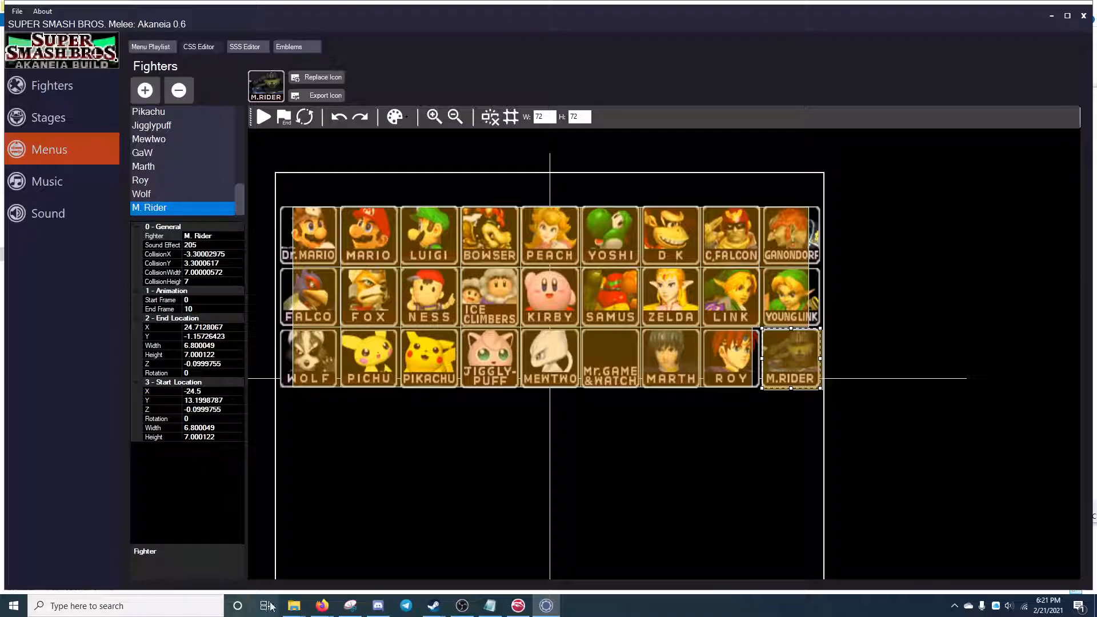
mouse_move(295, 557)
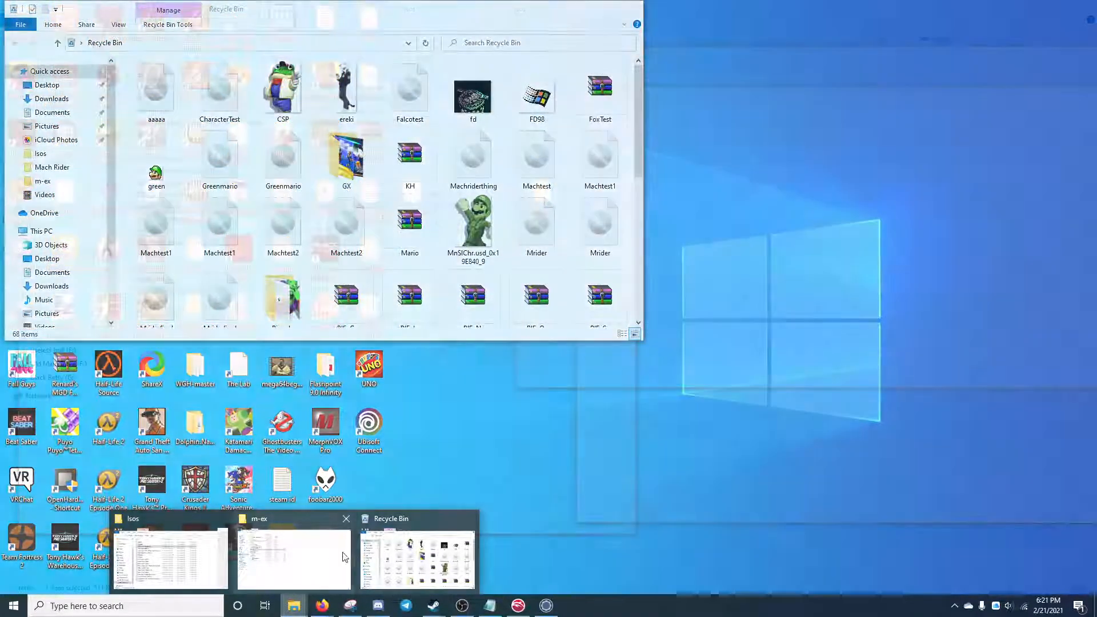
left_click(283, 580)
mouse_move(293, 606)
left_click(231, 562)
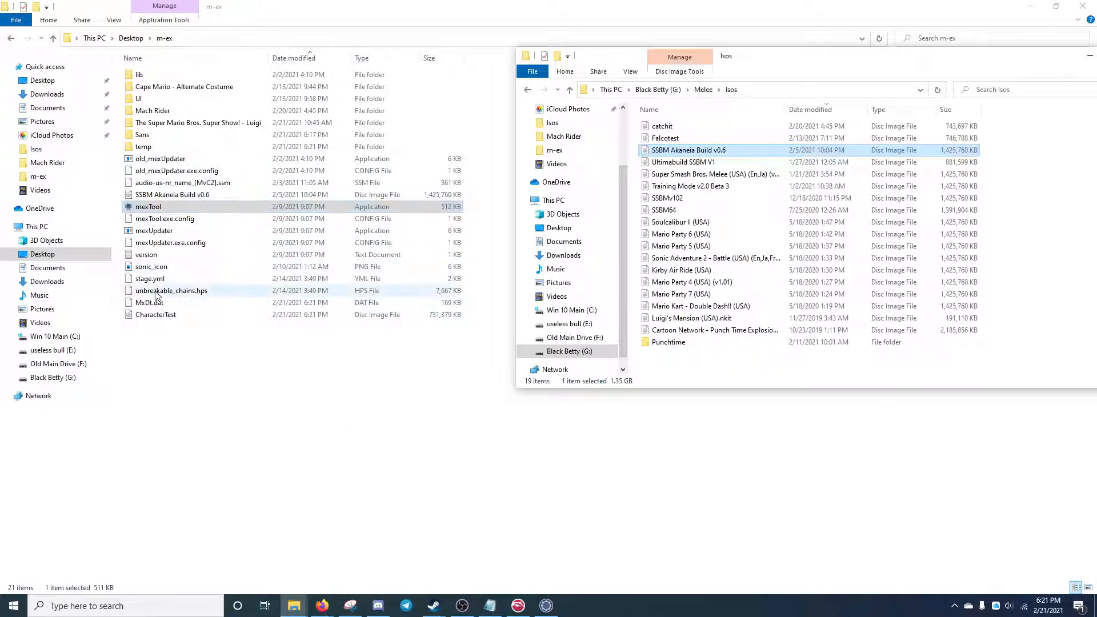
left_click(157, 314)
left_click_drag(159, 314, 1078, 335)
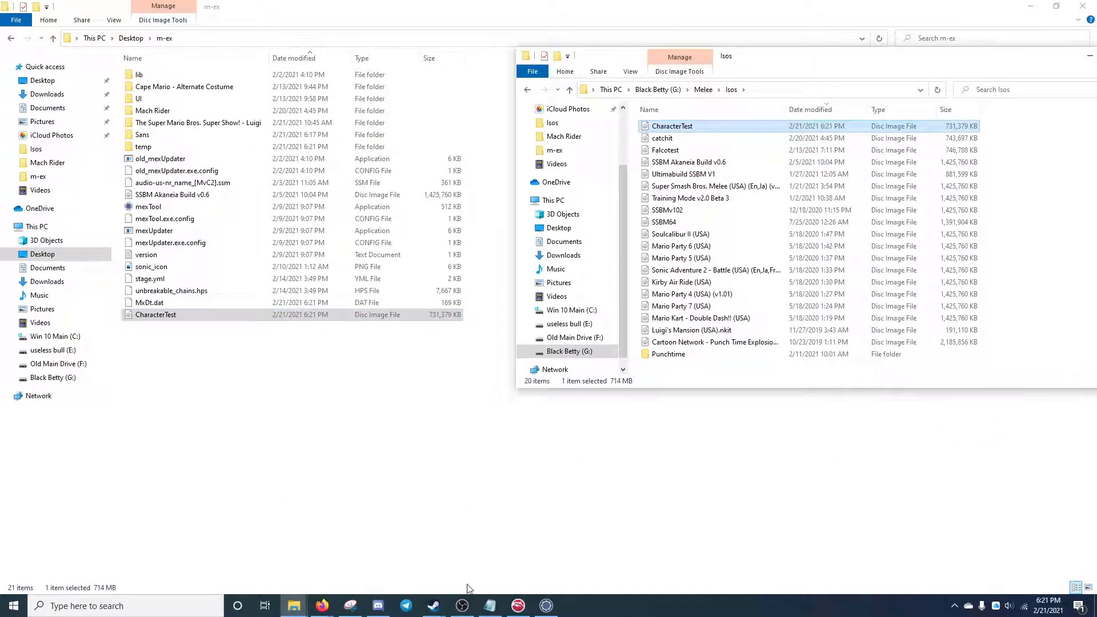
Step: Switch to Faster Melee - Slippi, launch CharacterTest.iso from the refreshed game list, and test M. Rider on the character select screen
left_click(520, 608)
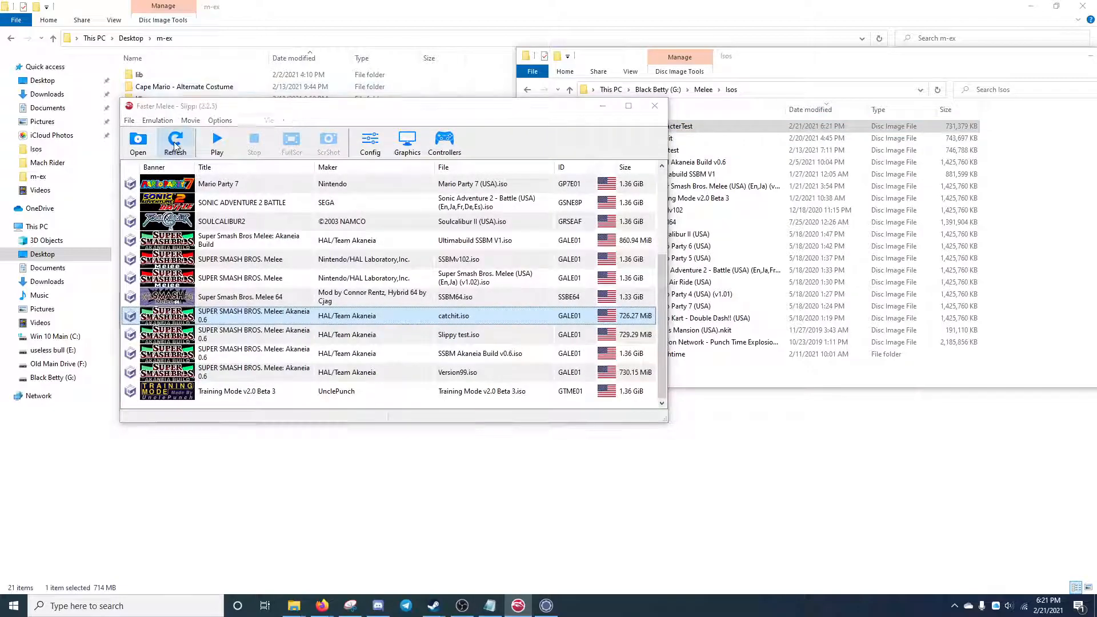
left_click(175, 142)
double_click(371, 342)
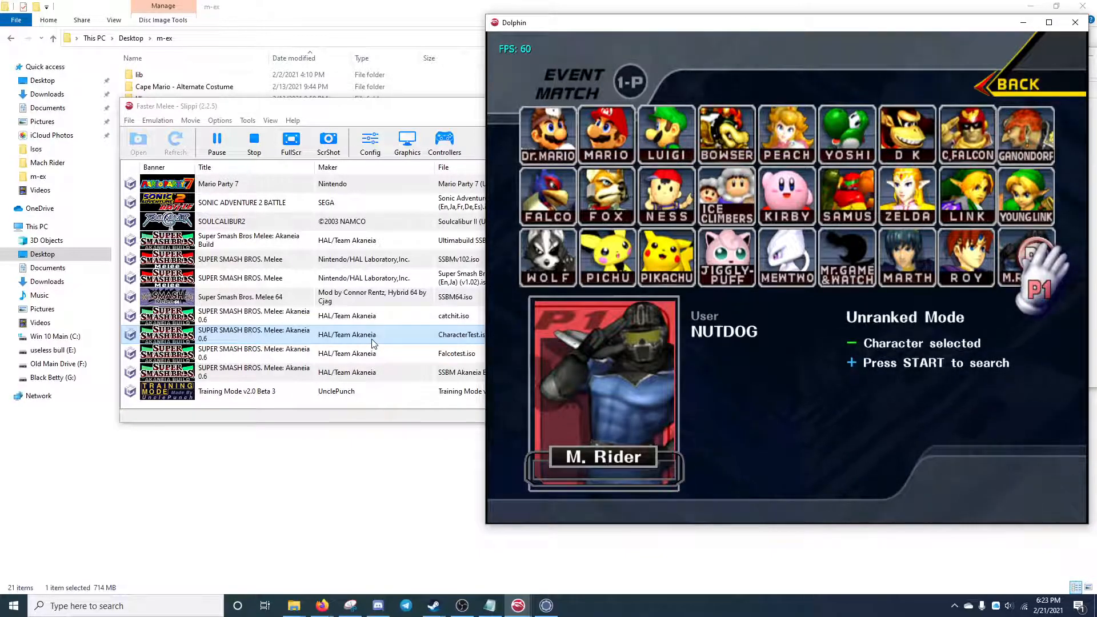
key("Return")
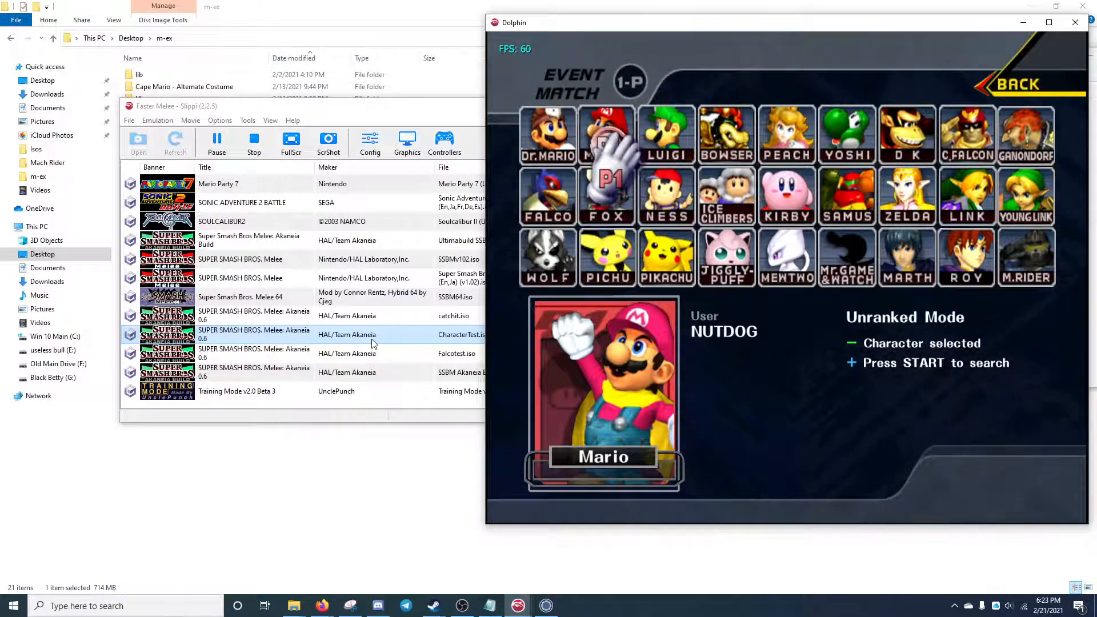
left_click(1066, 27)
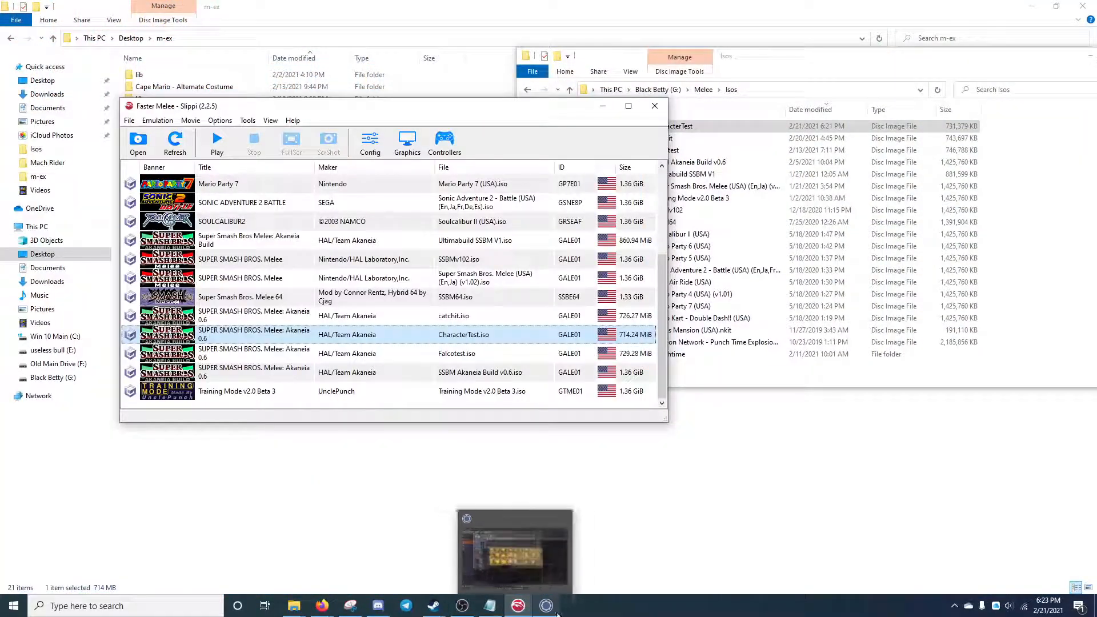
Step: Switch back to mexTool and preview the character select screen's icon animation
left_click(548, 607)
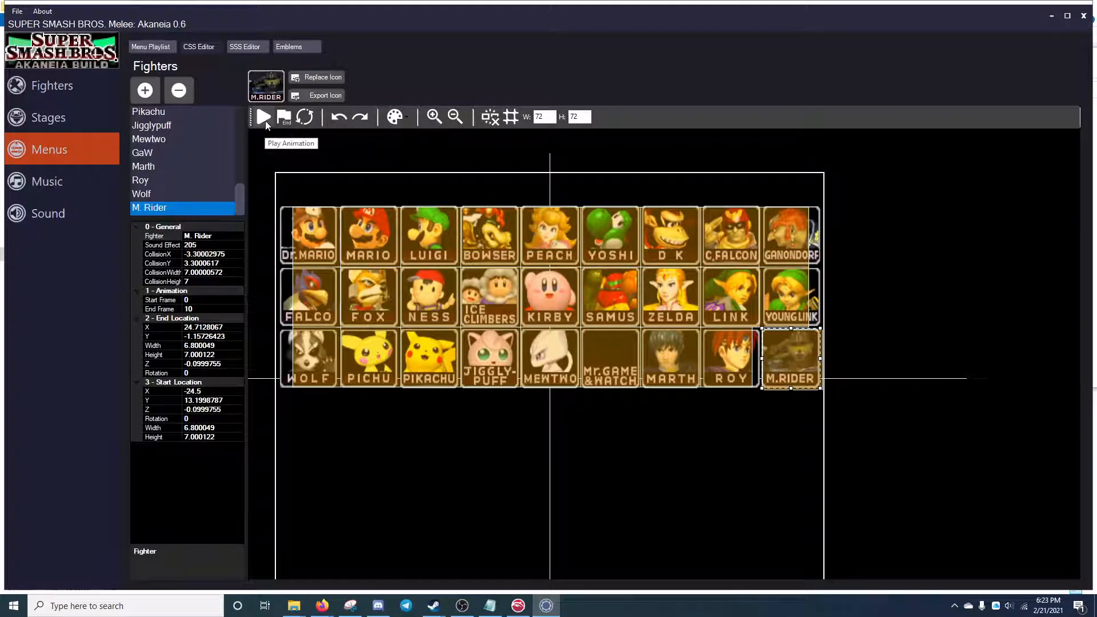
left_click(265, 119)
left_click(265, 120)
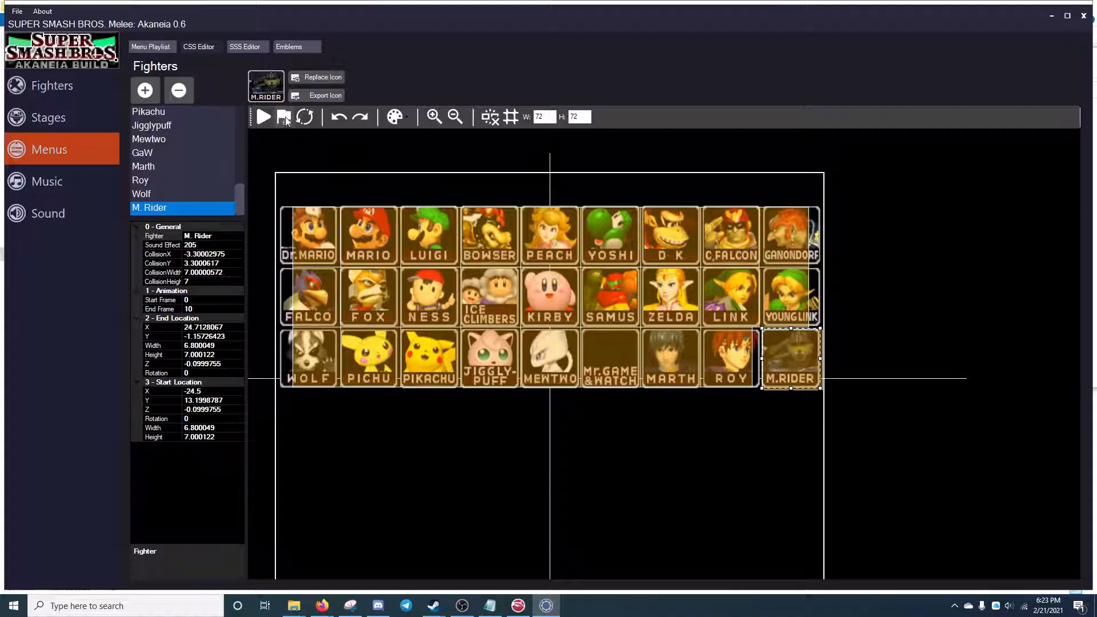
Step: Move the M. Rider icon's start location into its slot beside Roy, at about X 24.57, Y -1.00, and preview the animation
left_click(282, 118)
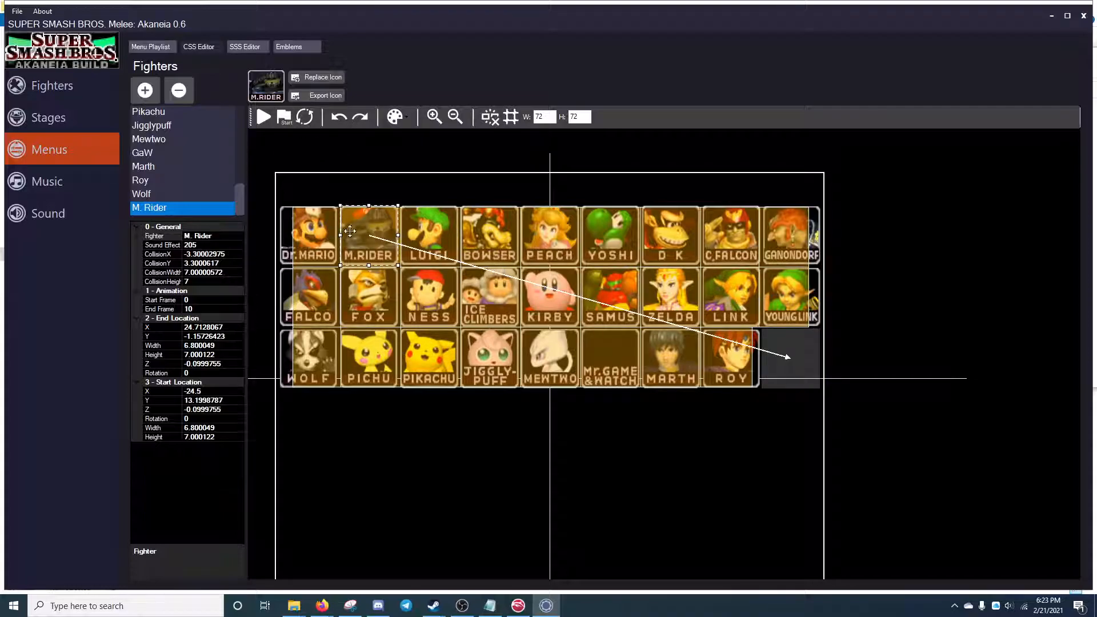
left_click_drag(359, 240, 780, 361)
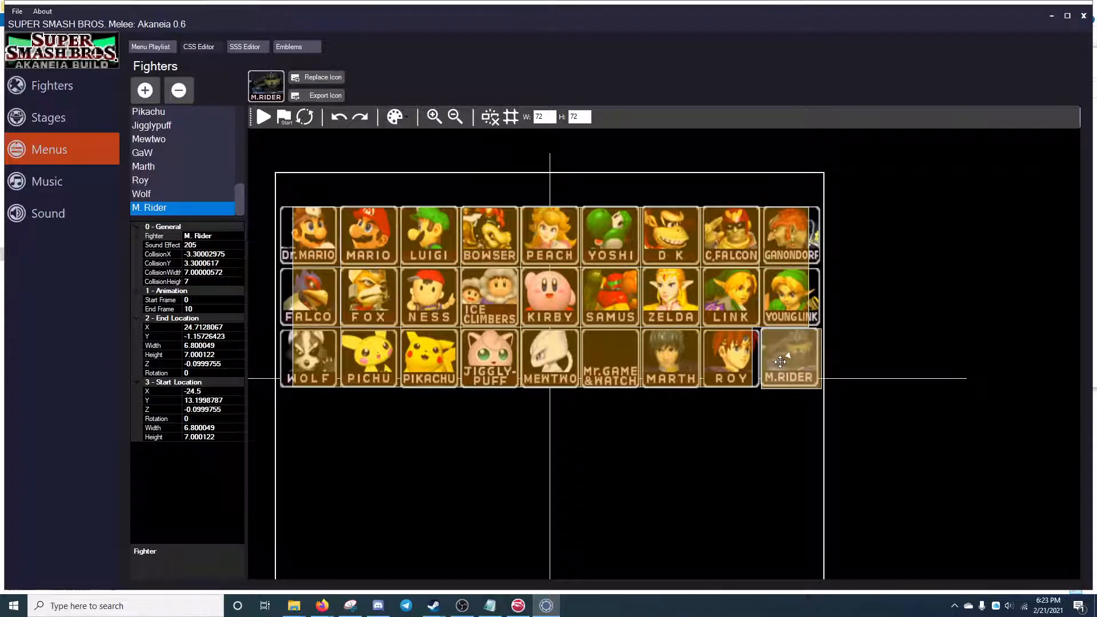
left_click(263, 124)
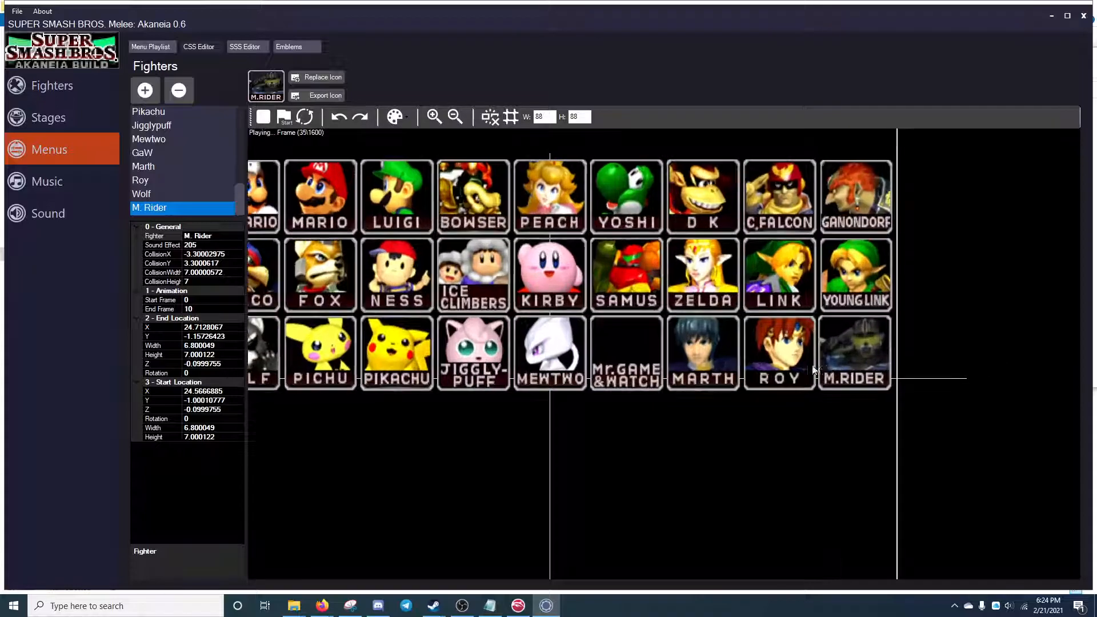
left_click(263, 117)
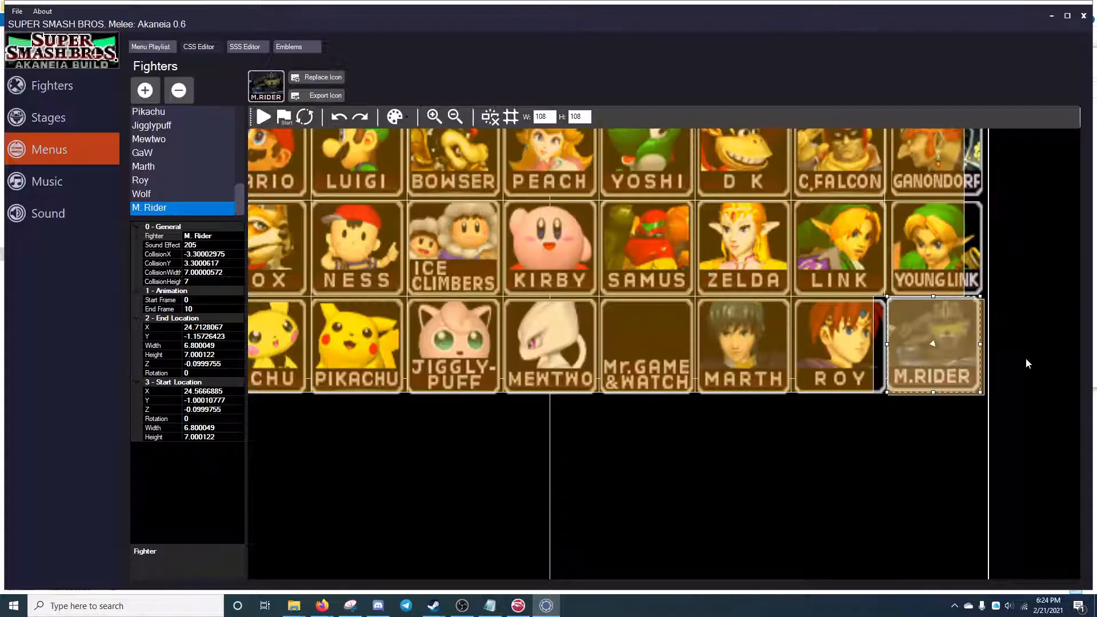
Step: Nudge the M. Rider icon's start location to about X 24.98, Y -1.08, replay the animation, and close the editor
left_click_drag(961, 351, 967, 352)
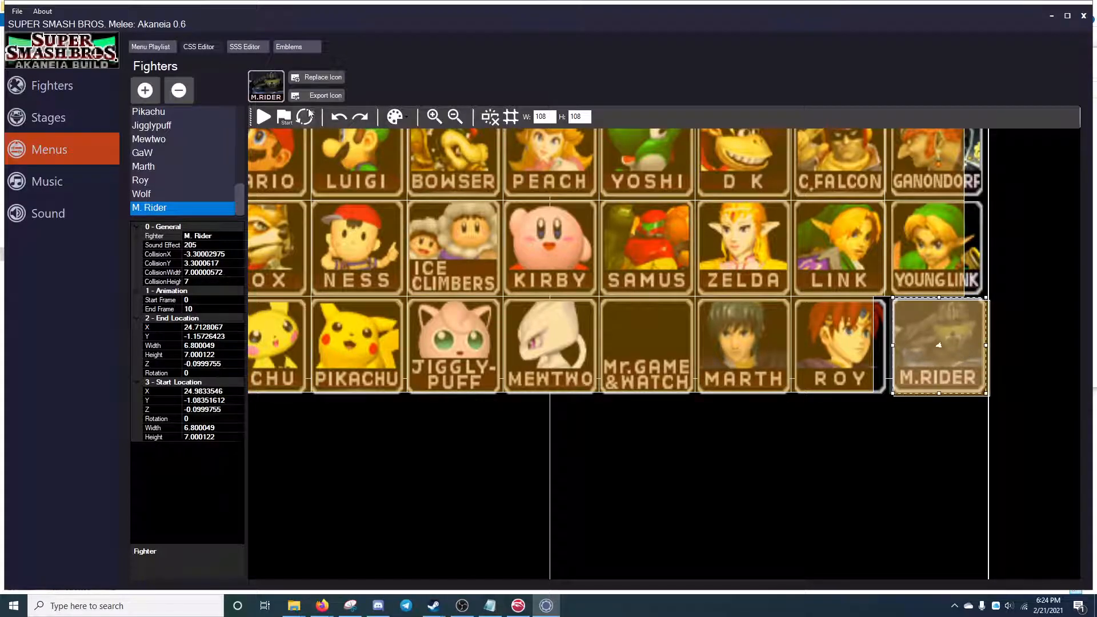
left_click(262, 119)
left_click(263, 119)
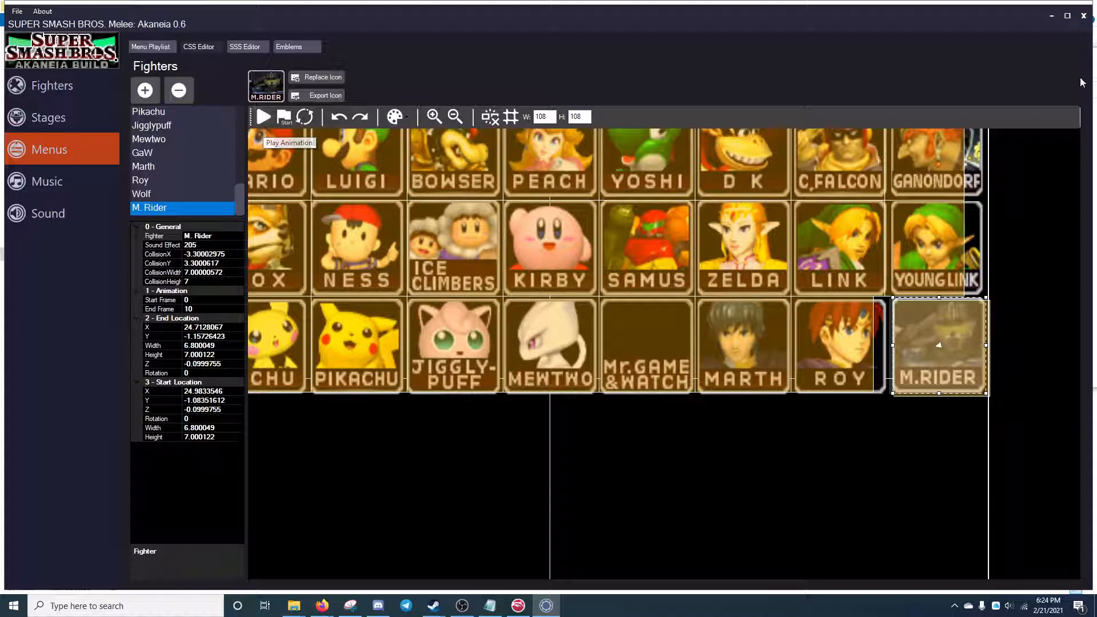
left_click(1083, 17)
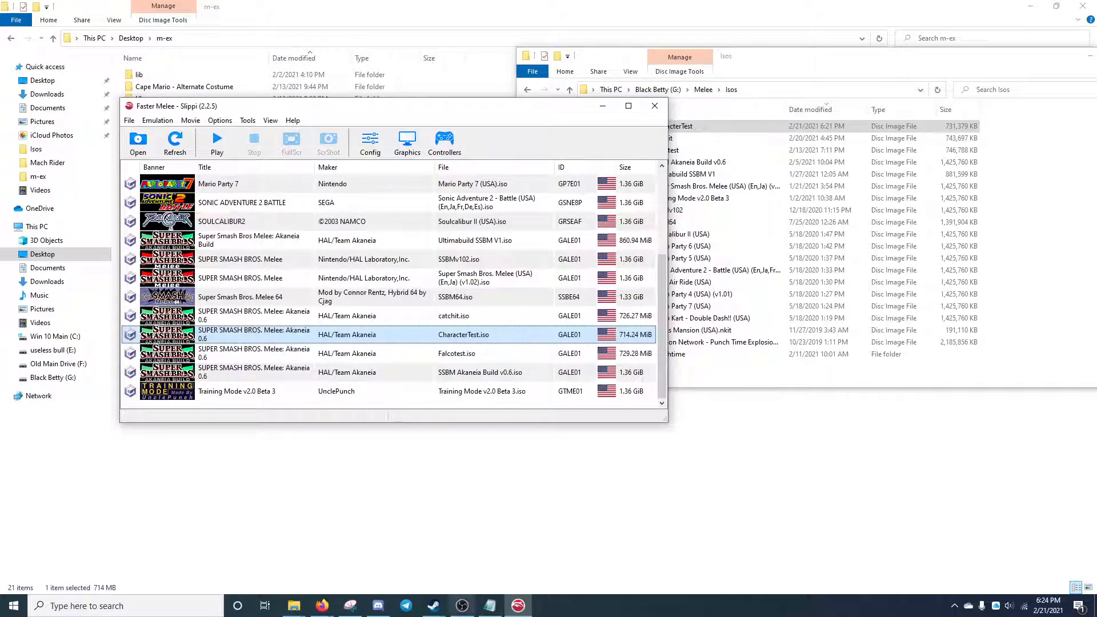
left_click(461, 607)
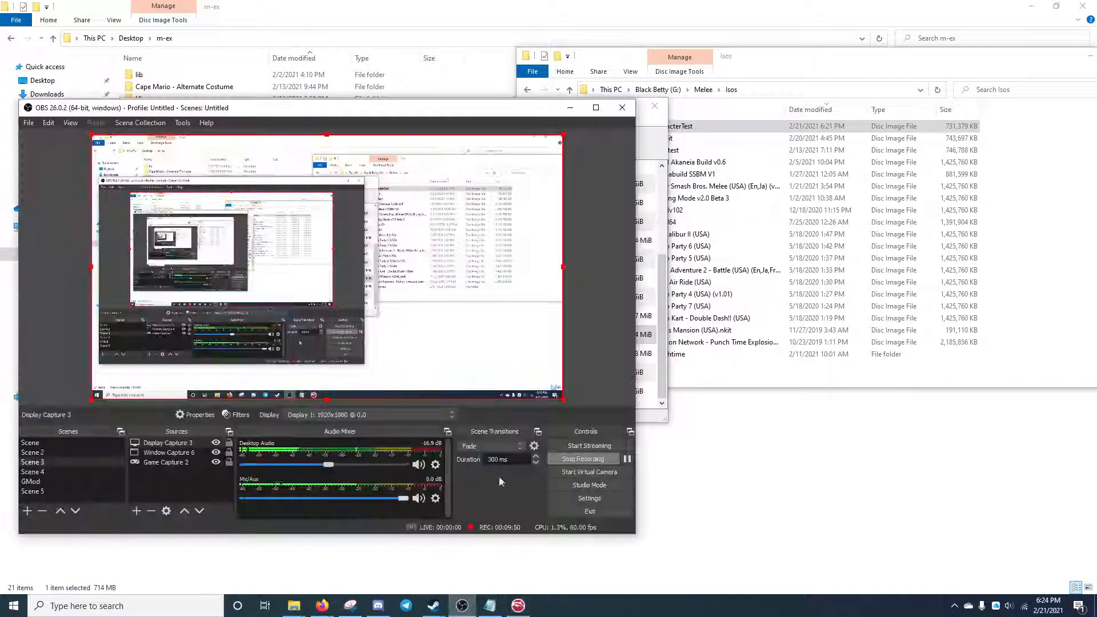